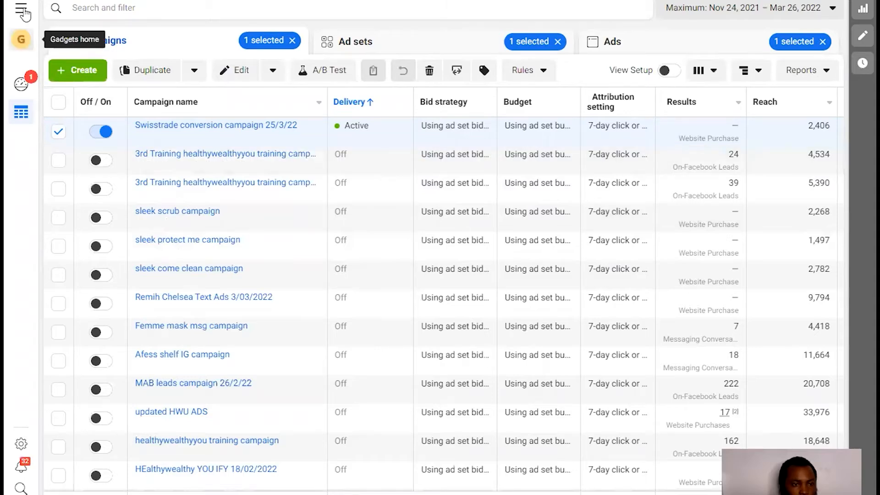
# - Go from All tools to Events Manager and start connecting a new data source
pyautogui.click(23, 10)
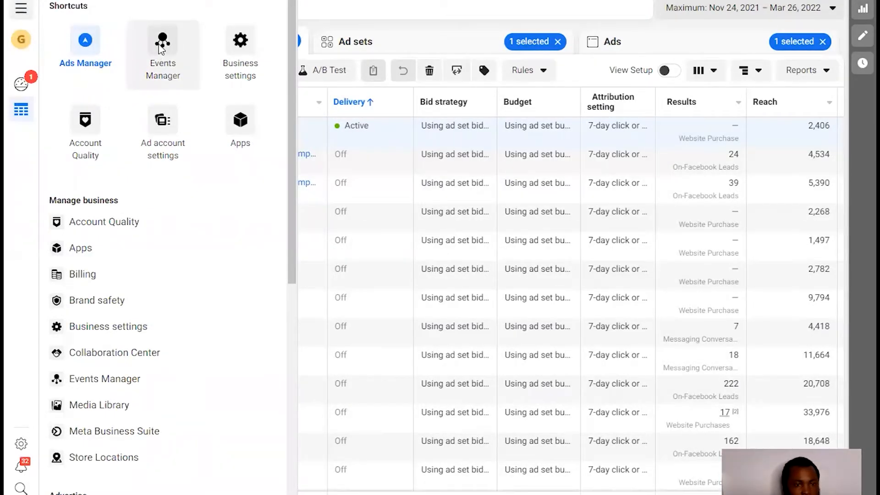
pyautogui.click(161, 48)
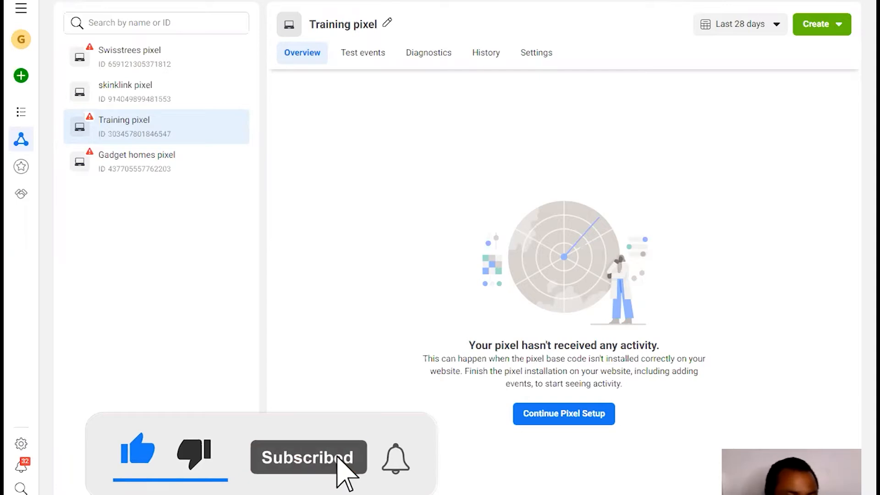
pyautogui.moveTo(20, 80)
pyautogui.click(20, 78)
# - Create a Web pixel named 'Test conversion pixel', skip the partner check, and select its ID
pyautogui.click(256, 234)
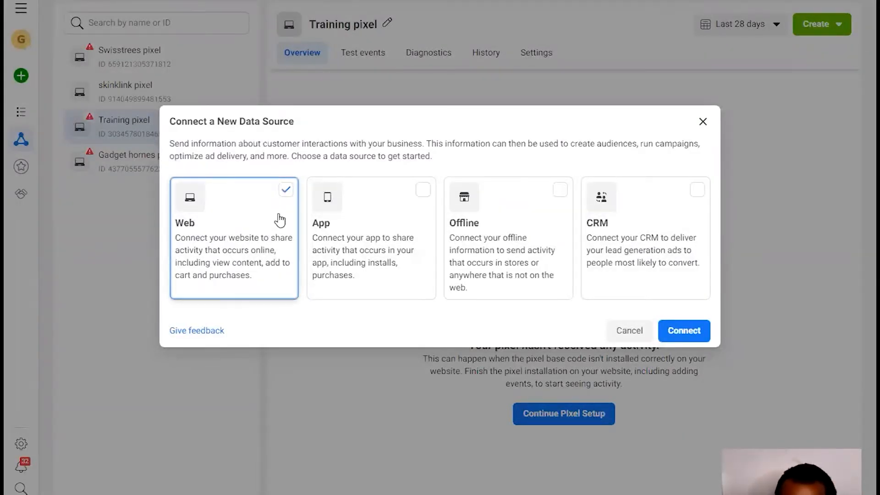
pyautogui.click(688, 329)
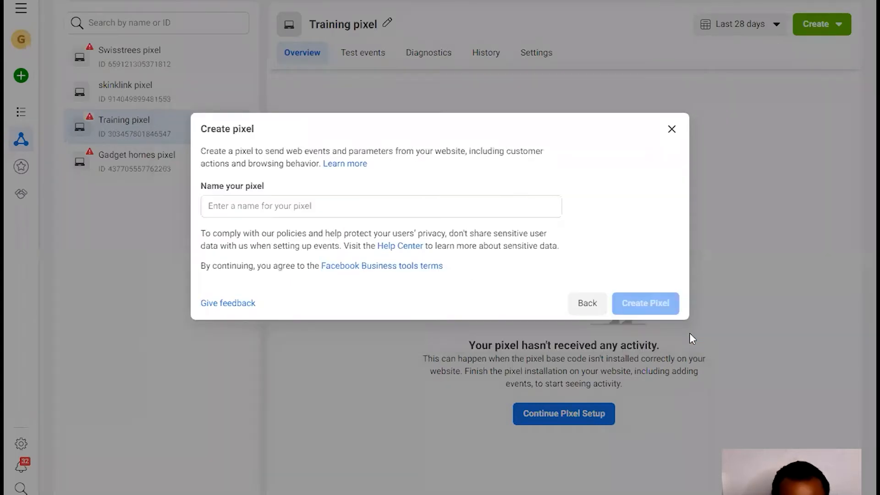
pyautogui.click(414, 208)
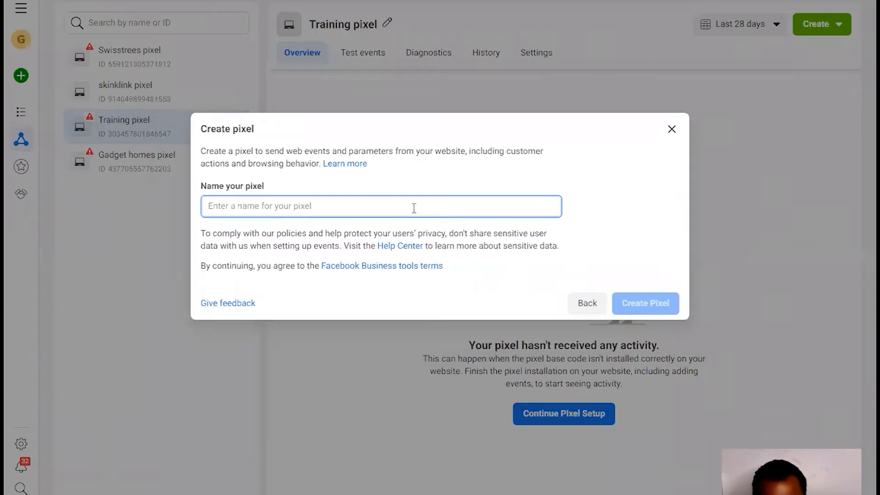
pyautogui.write('Test c')
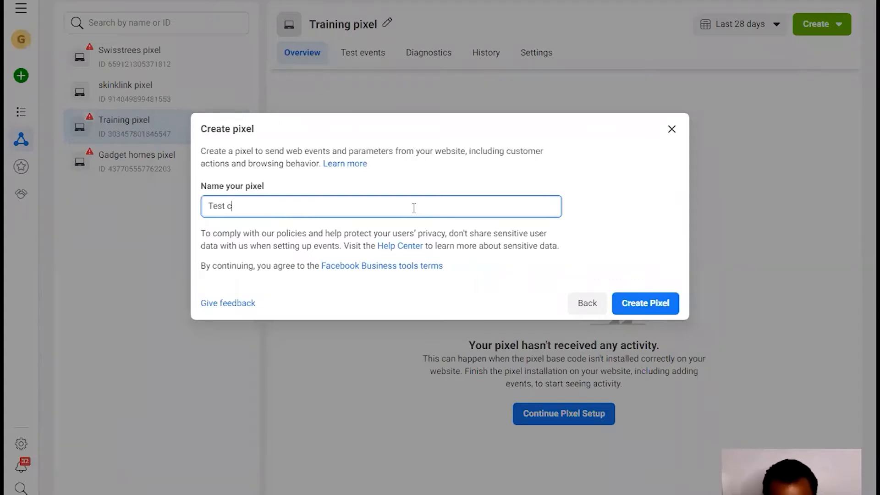
pyautogui.write('onversion ')
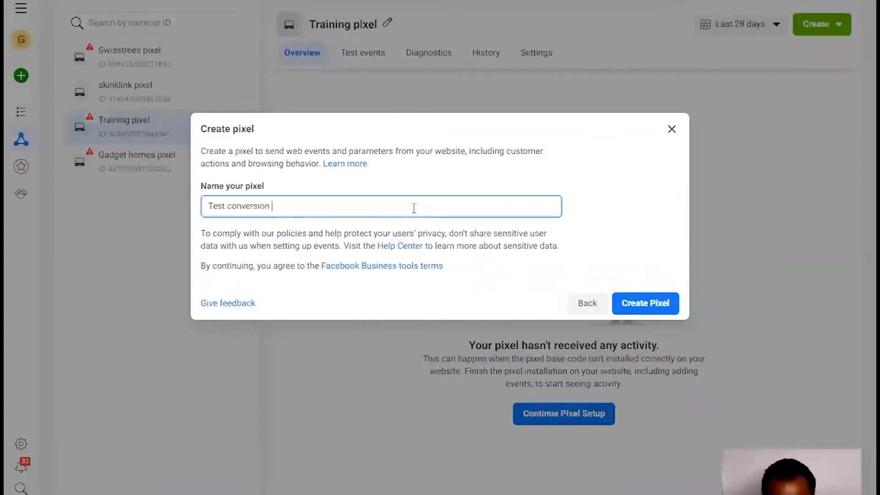
pyautogui.write('pixel')
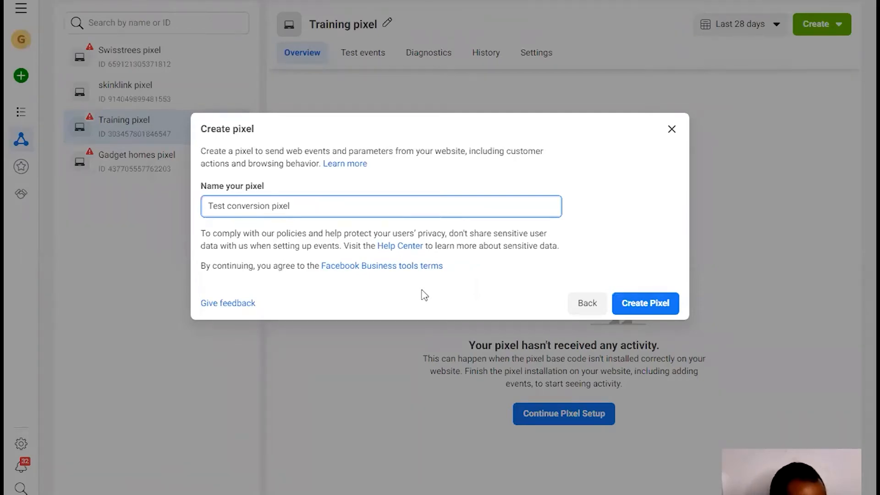
pyautogui.click(647, 303)
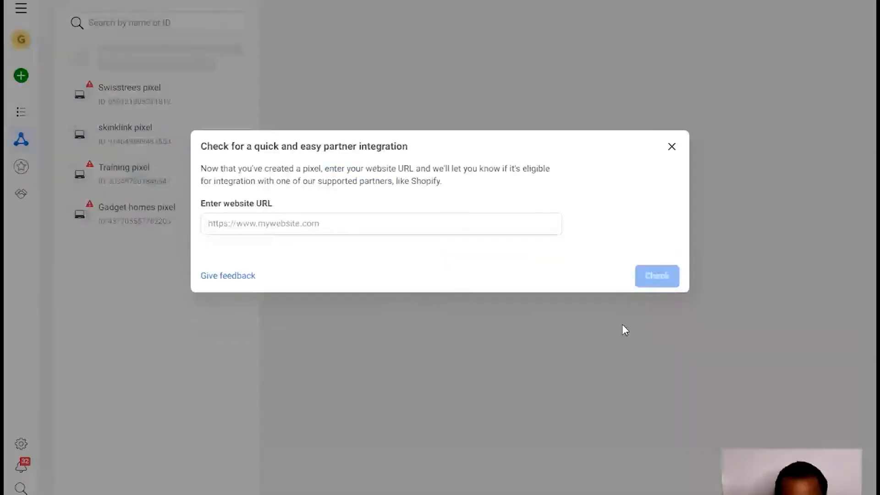
pyautogui.click(672, 148)
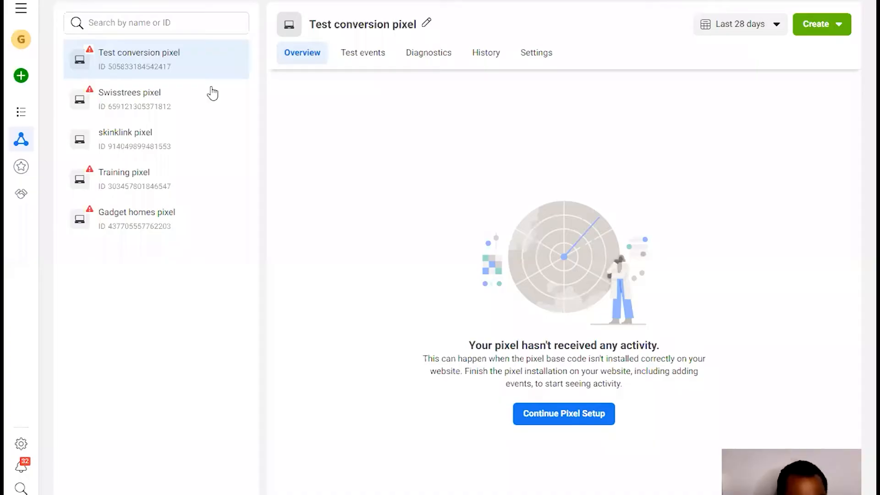
pyautogui.doubleClick(117, 67)
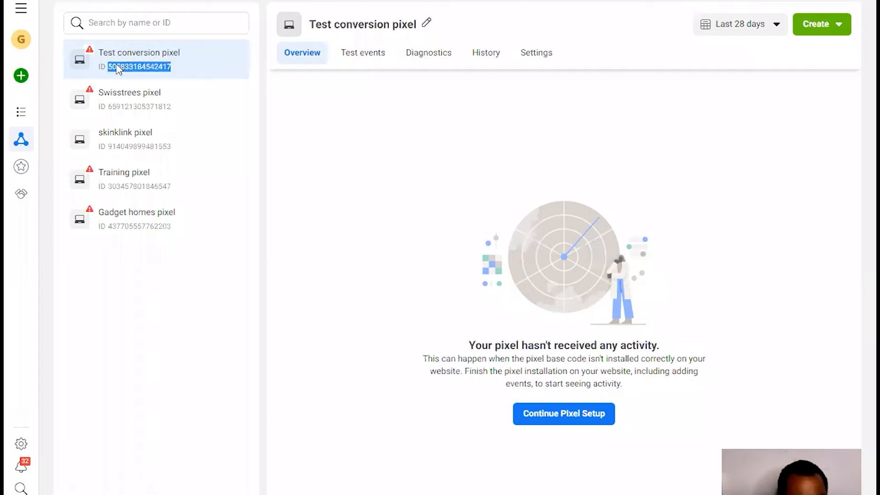
pyautogui.rightClick(118, 68)
# - Copy the pixel ID and open the Elitebiz Connect WordPress login page
pyautogui.click(139, 87)
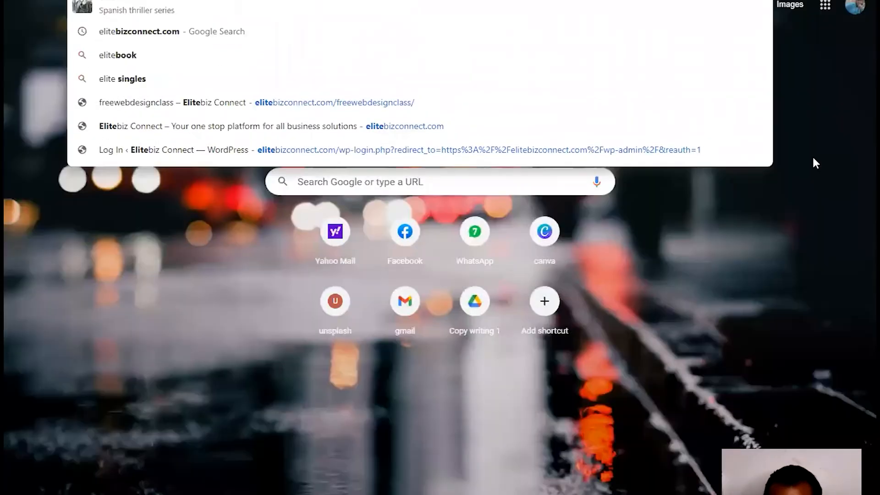
pyautogui.click(814, 163)
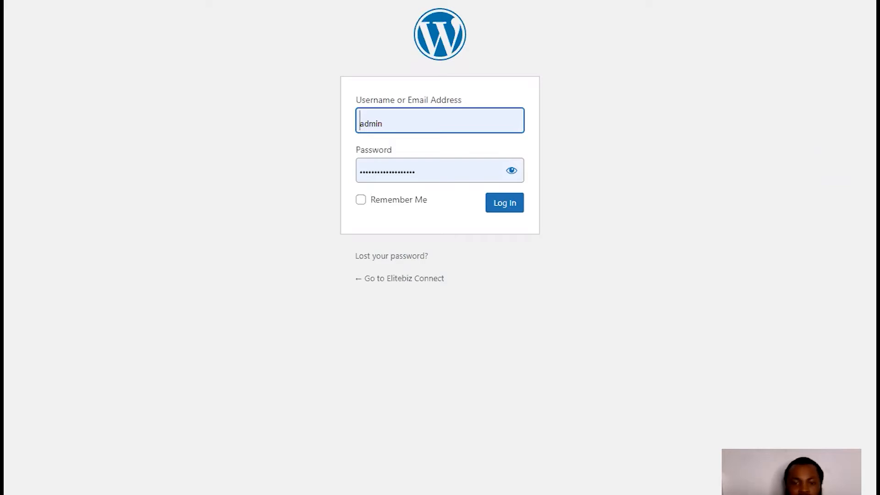
# - Log in to the Elitebiz Connect admin with saved credentials and reach Installed Plugins
pyautogui.click(503, 210)
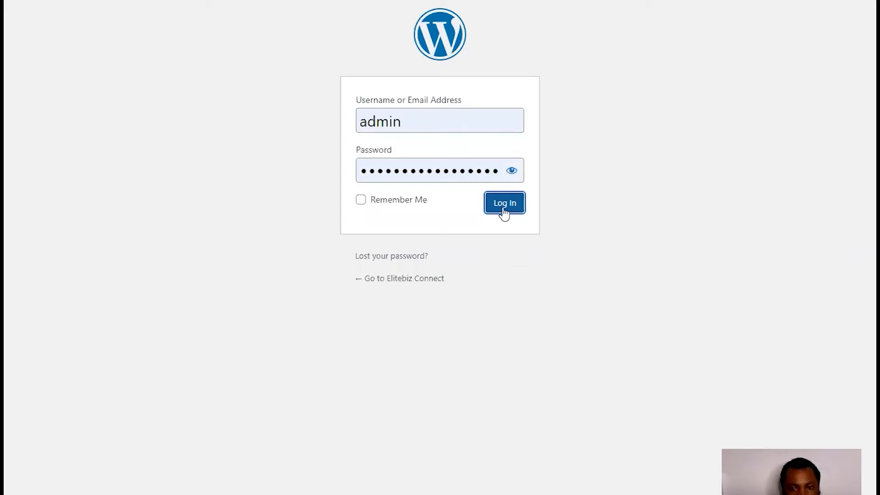
pyautogui.click(505, 210)
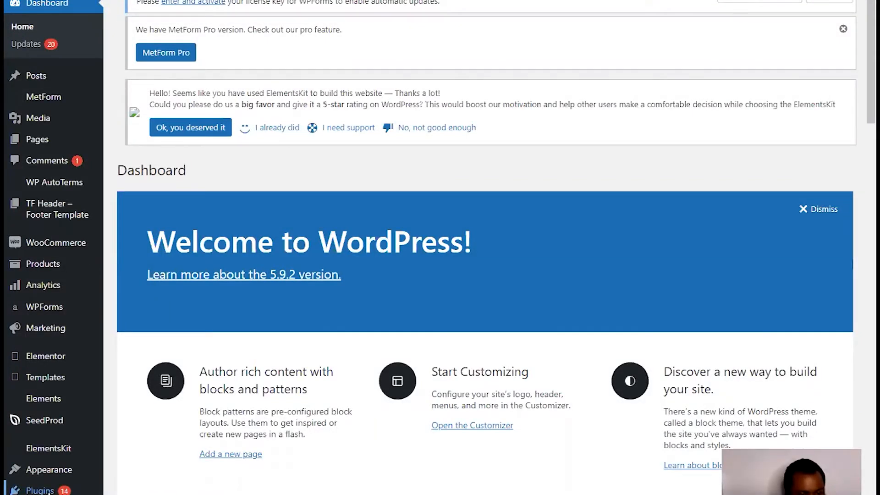
pyautogui.moveTo(40, 489)
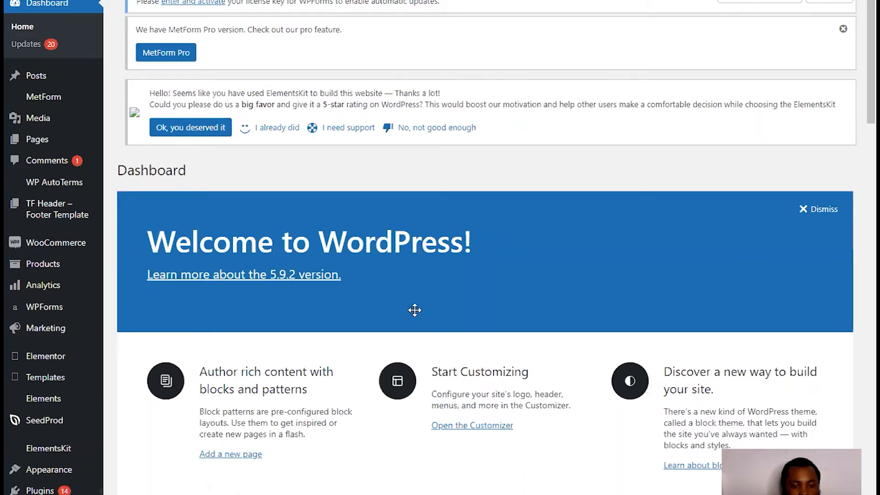
pyautogui.scroll(-8, 415, 309)
pyautogui.scroll(8, 415, 309)
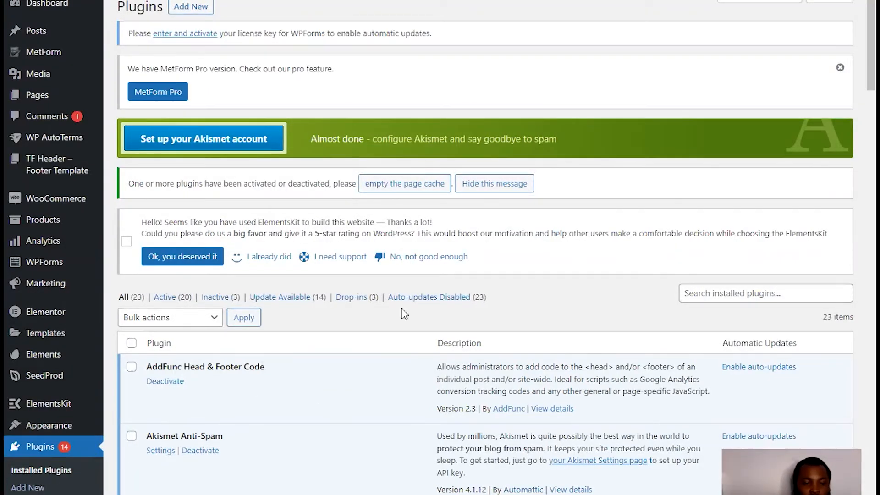
# - Search the plugin directory for 'plxel cat' and install Pixel Cat – Conversion Pixel Manager
pyautogui.click(718, 293)
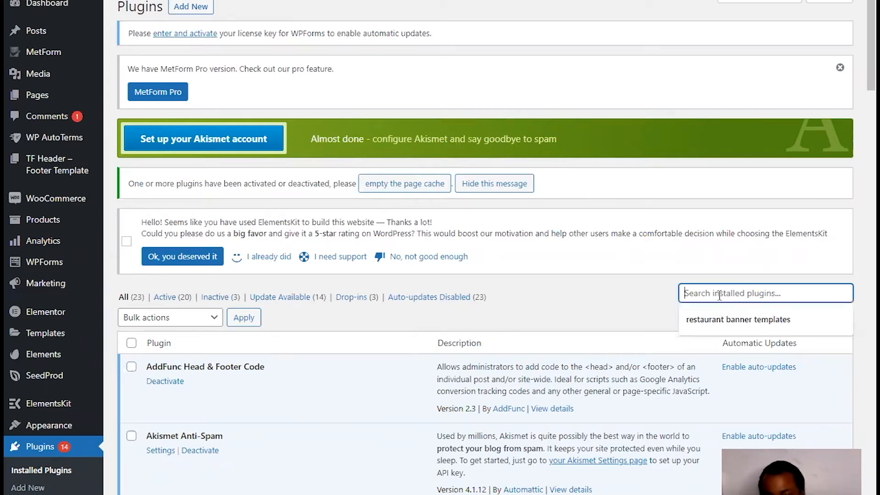
pyautogui.click(198, 7)
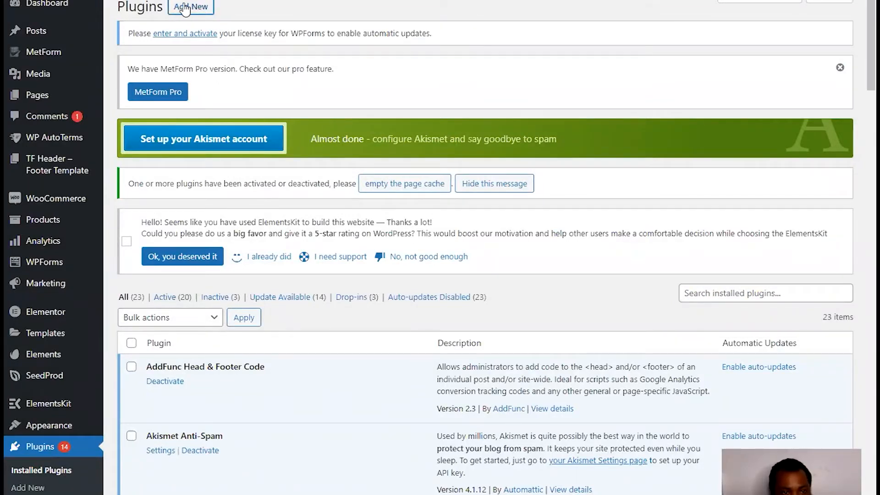
pyautogui.click(41, 479)
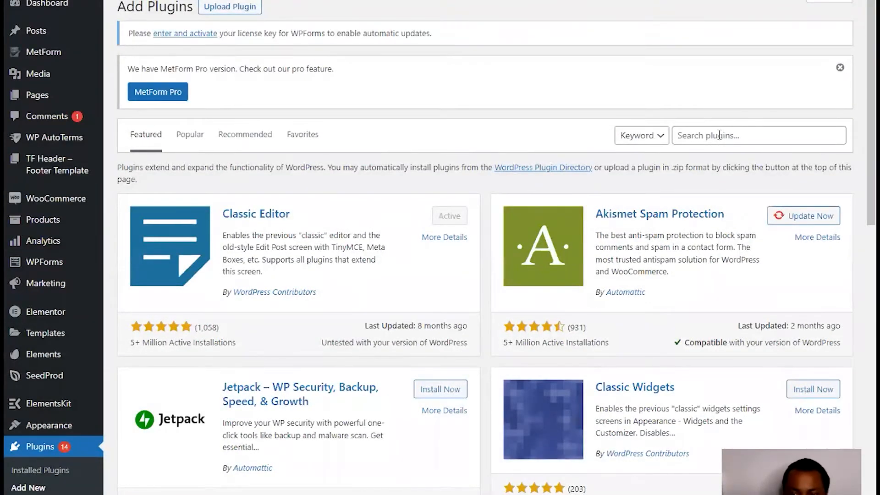
pyautogui.click(719, 134)
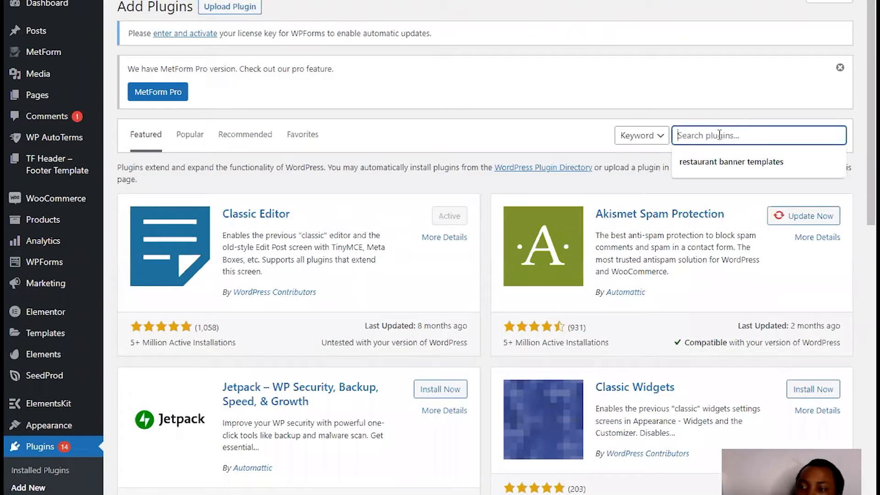
pyautogui.write('pl')
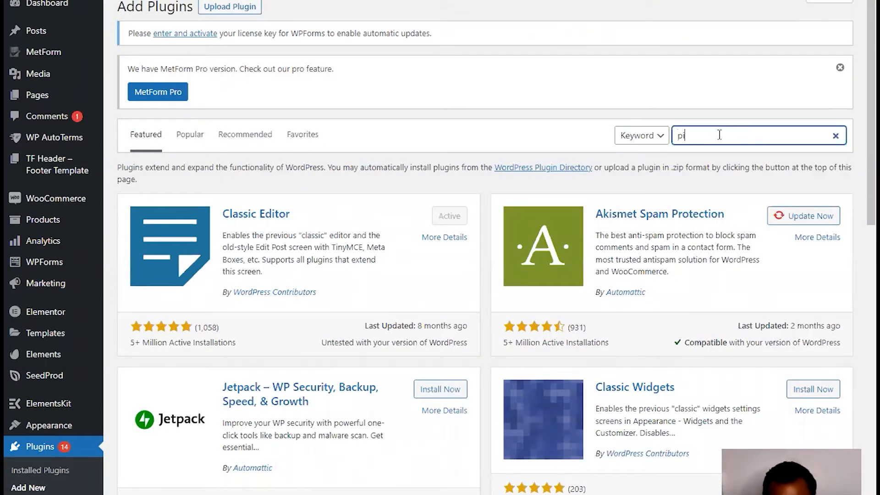
pyautogui.write('xel')
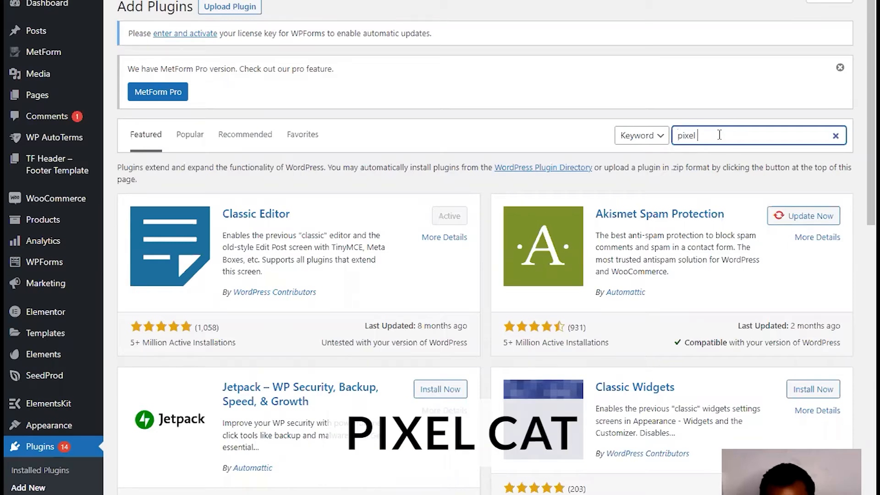
pyautogui.write(' cat')
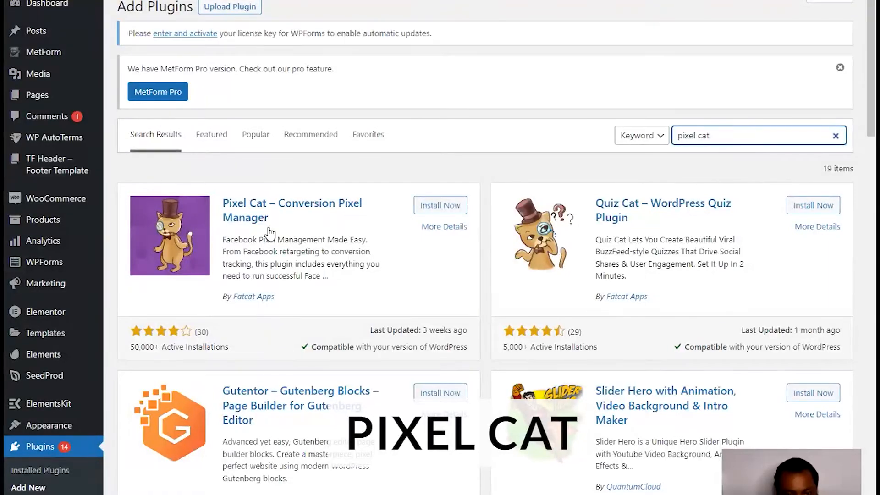
pyautogui.click(438, 211)
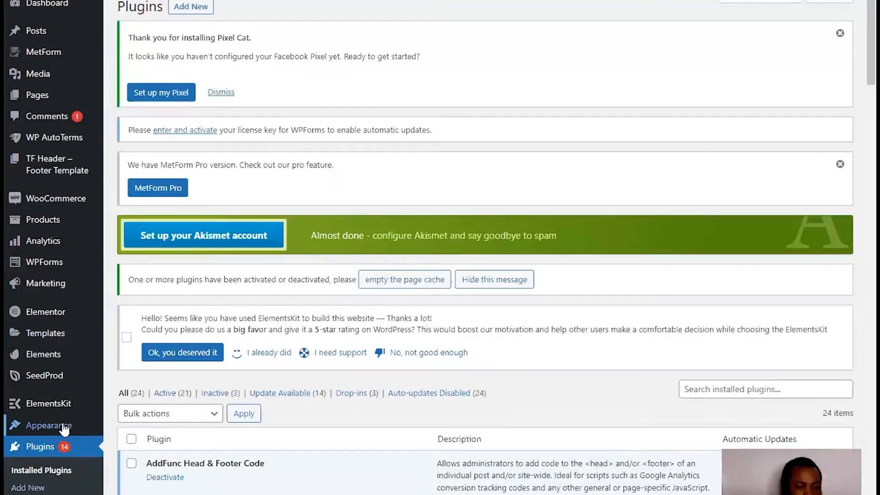
# - Find Pixel Cat in the admin sidebar and open its settings page
pyautogui.scroll(-4, 59, 430)
pyautogui.scroll(3, 59, 420)
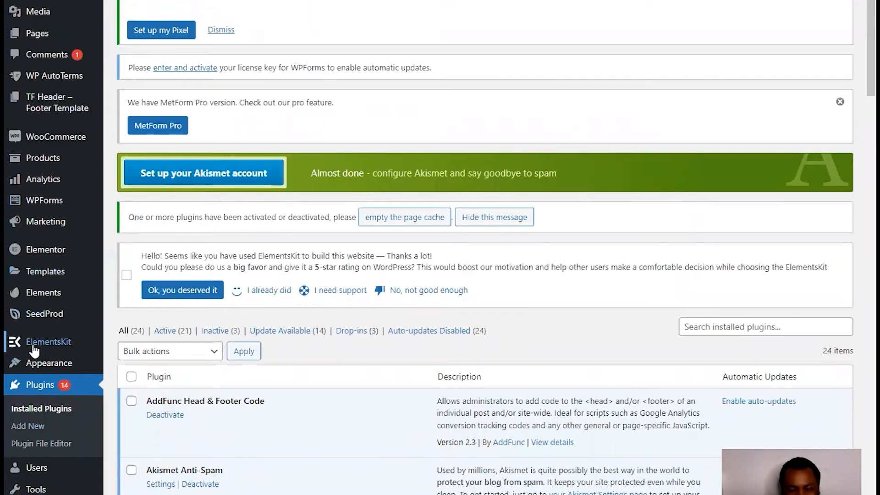
pyautogui.moveTo(28, 488)
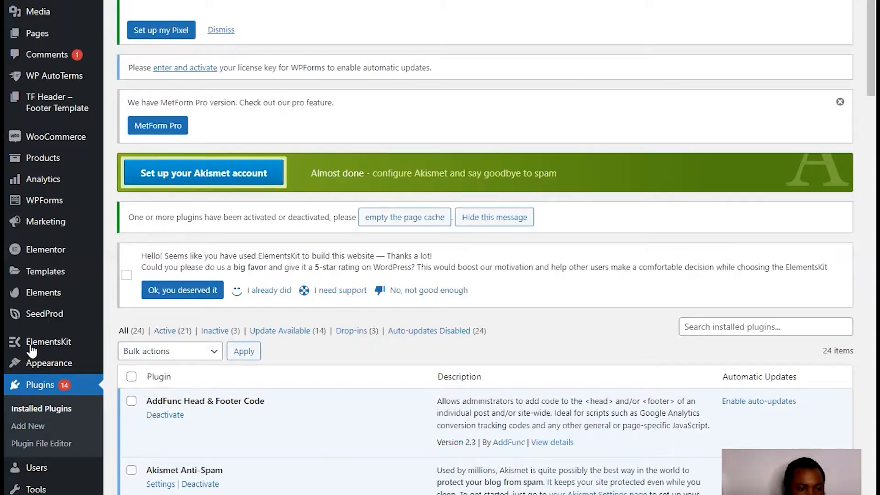
pyautogui.scroll(-2, 48, 443)
pyautogui.scroll(-5, 53, 450)
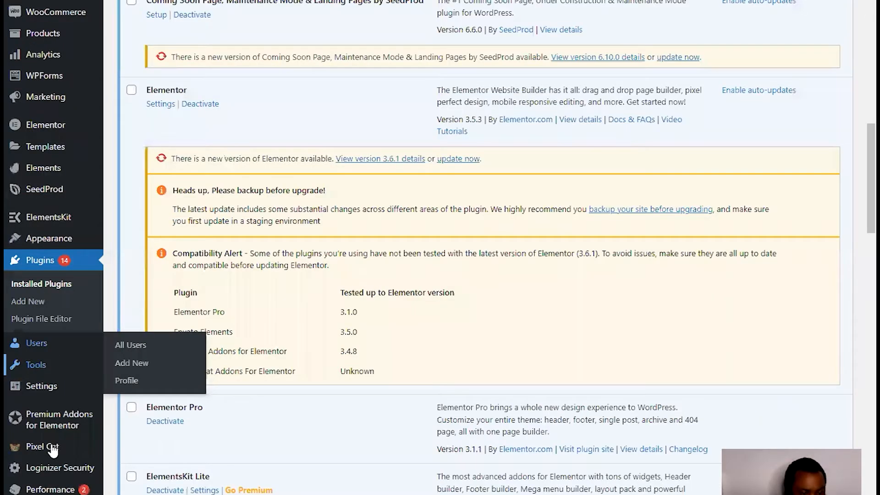
pyautogui.moveTo(53, 450)
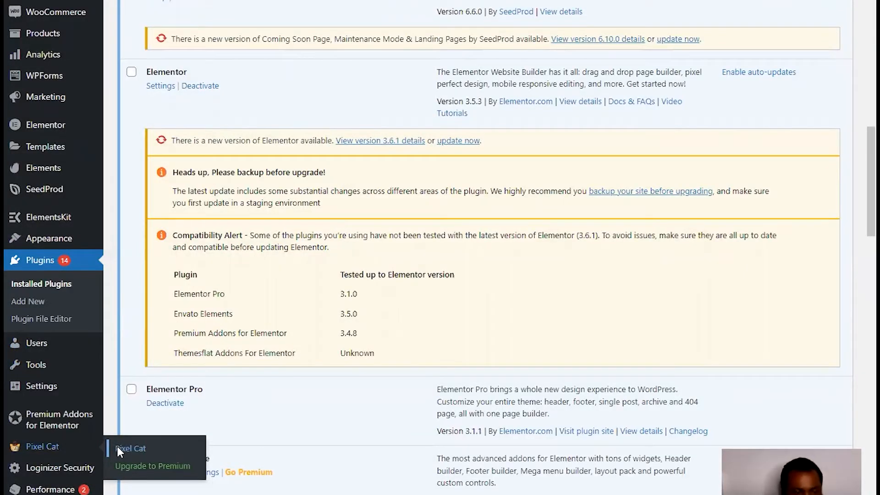
pyautogui.click(117, 447)
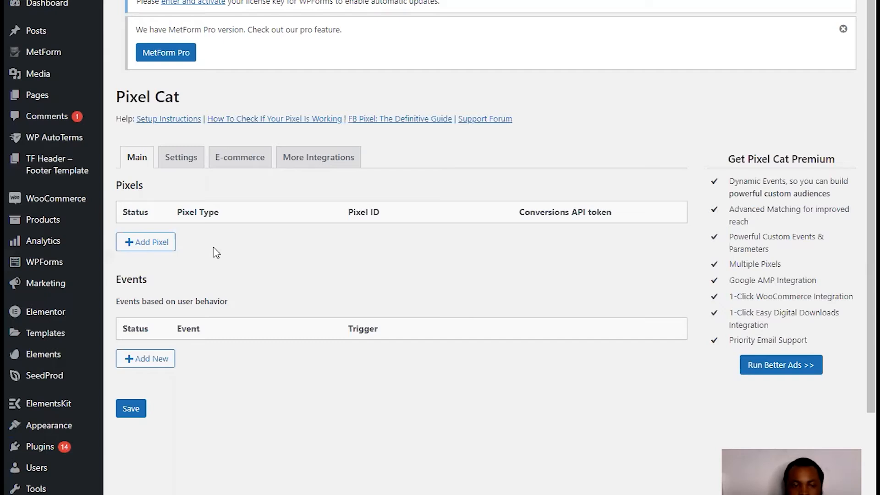
# - Add a pixel of type Facebook Pixel with the copied Test conversion pixel ID pasted in
pyautogui.click(154, 246)
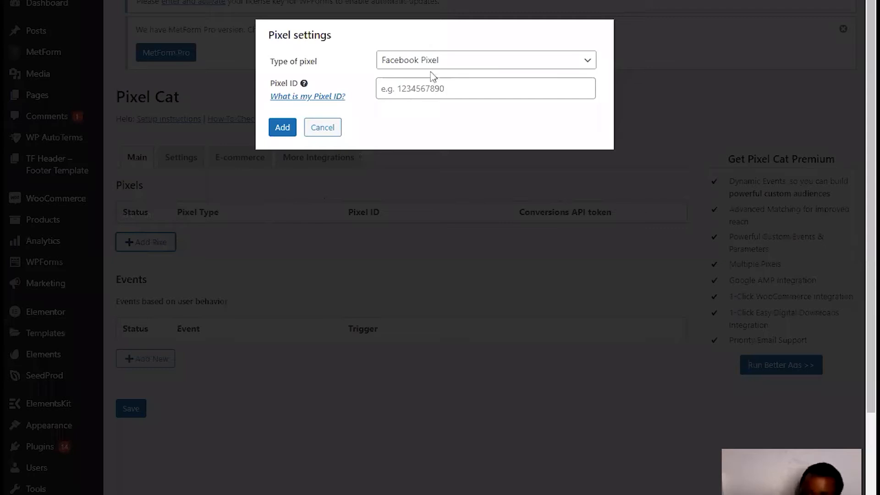
pyautogui.click(471, 71)
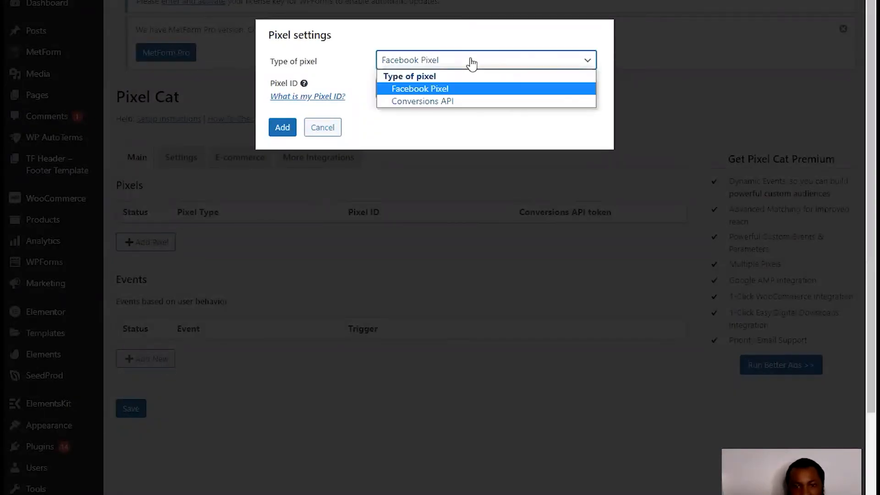
pyautogui.click(471, 69)
pyautogui.click(448, 91)
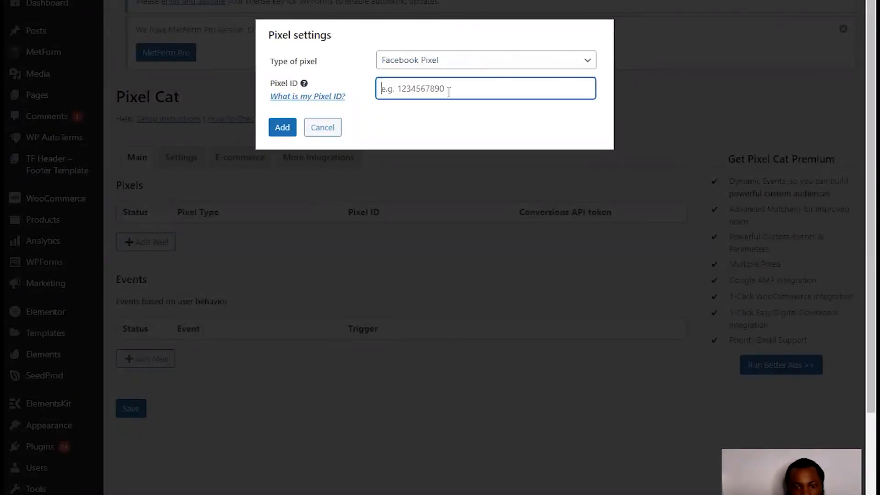
pyautogui.rightClick(449, 92)
pyautogui.click(488, 190)
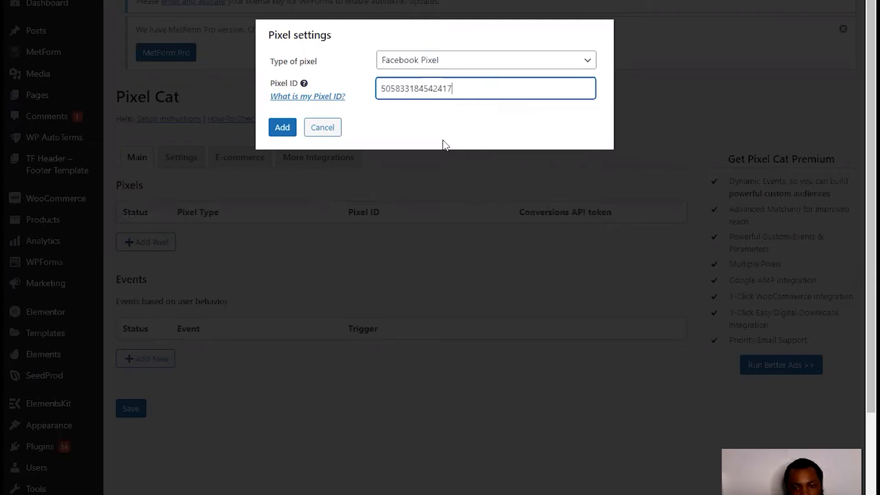
pyautogui.click(291, 128)
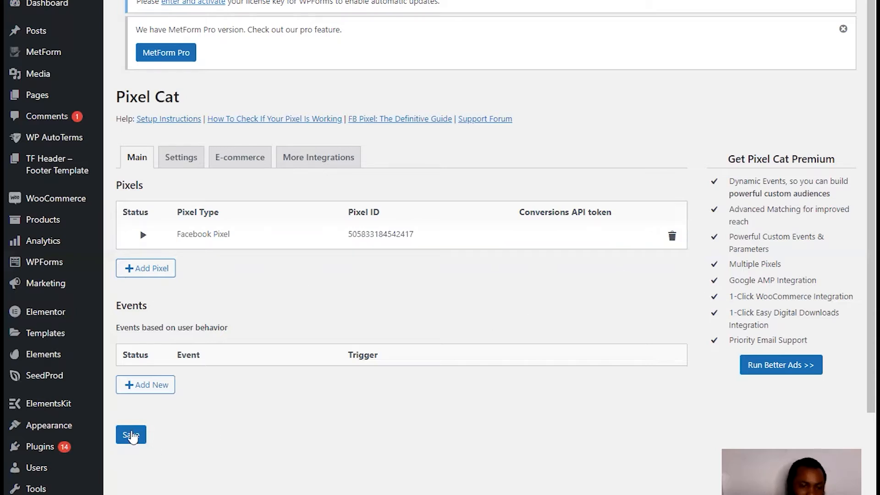
# - Save the Pixel Cat settings, then delete and confirm removal of the Facebook Pixel row
pyautogui.click(131, 436)
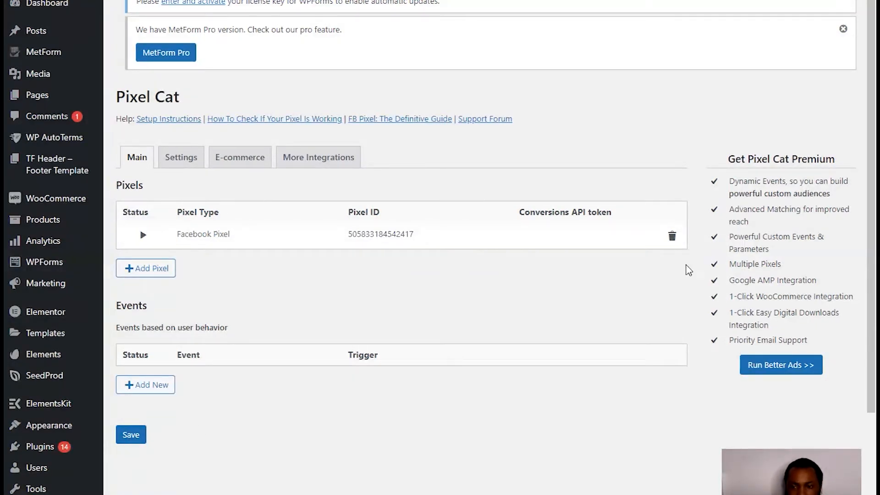
pyautogui.click(671, 236)
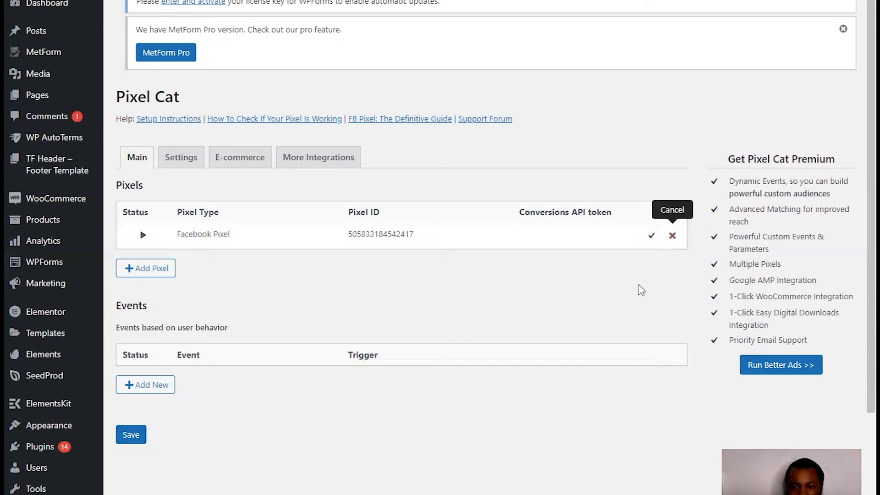
pyautogui.click(672, 235)
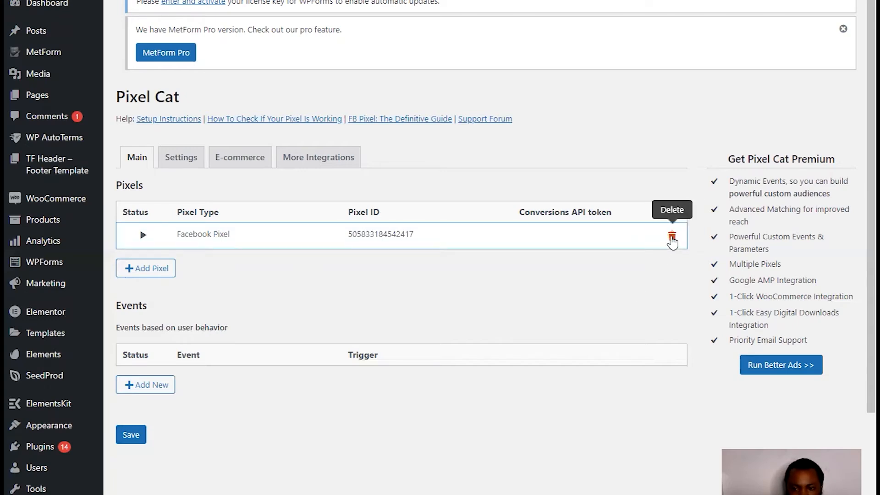
pyautogui.click(671, 235)
pyautogui.click(647, 236)
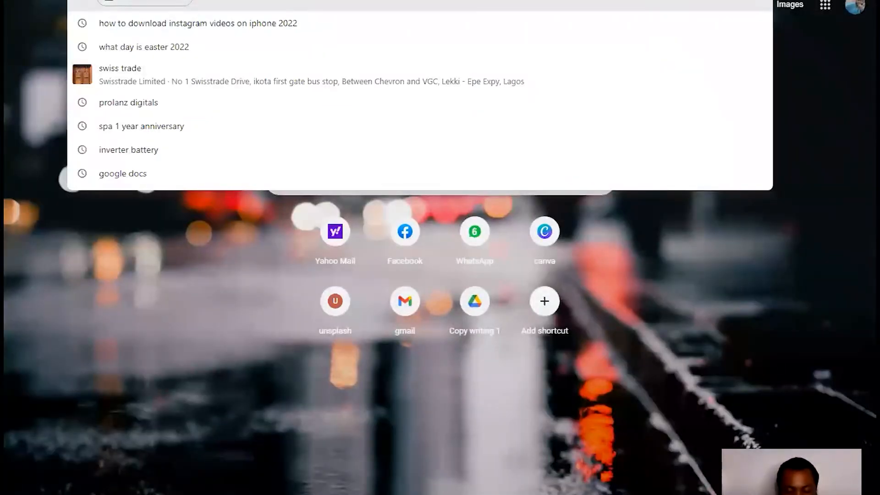
# - Search Chrome for 'facebook pixel helper'
pyautogui.write('facebook')
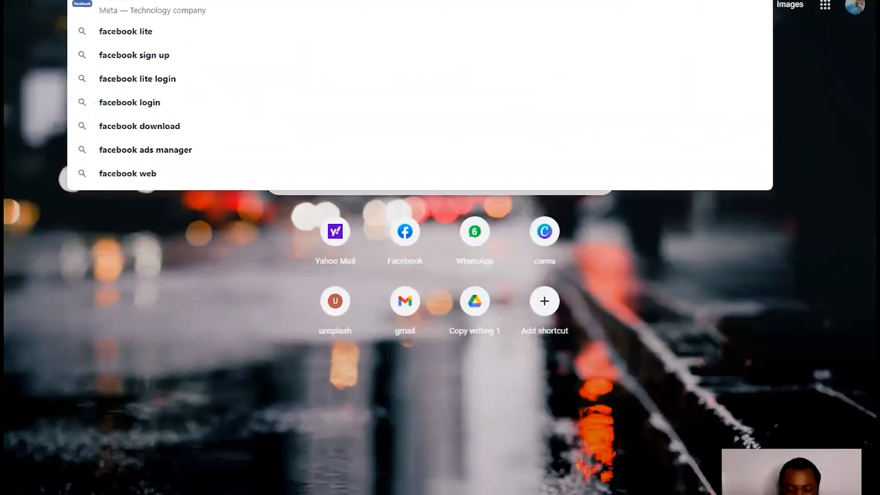
pyautogui.press('BackSpace')
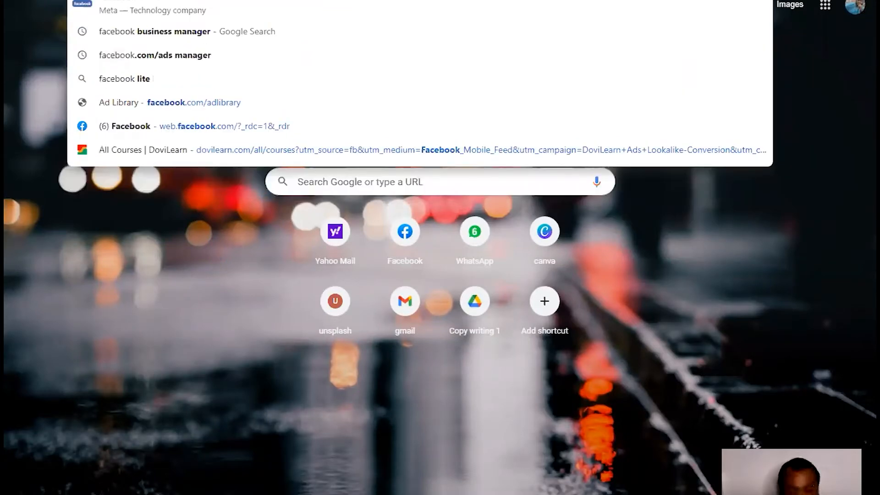
pyautogui.write('pixe')
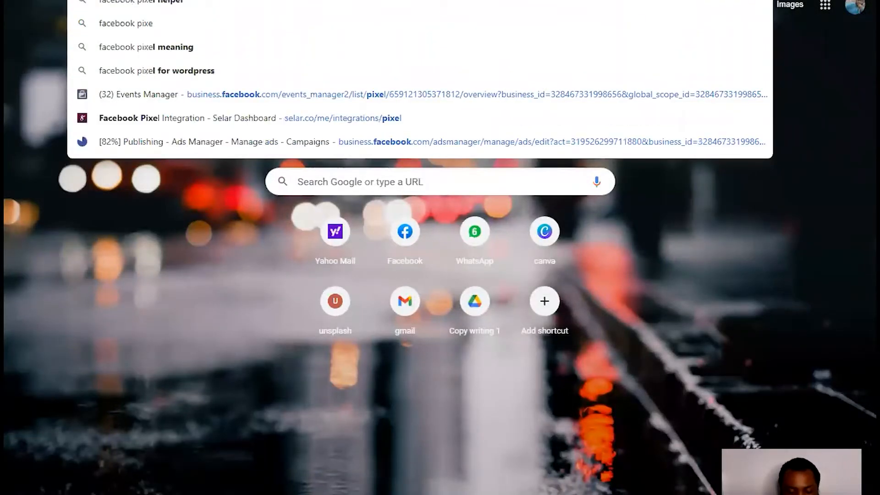
pyautogui.write('l he')
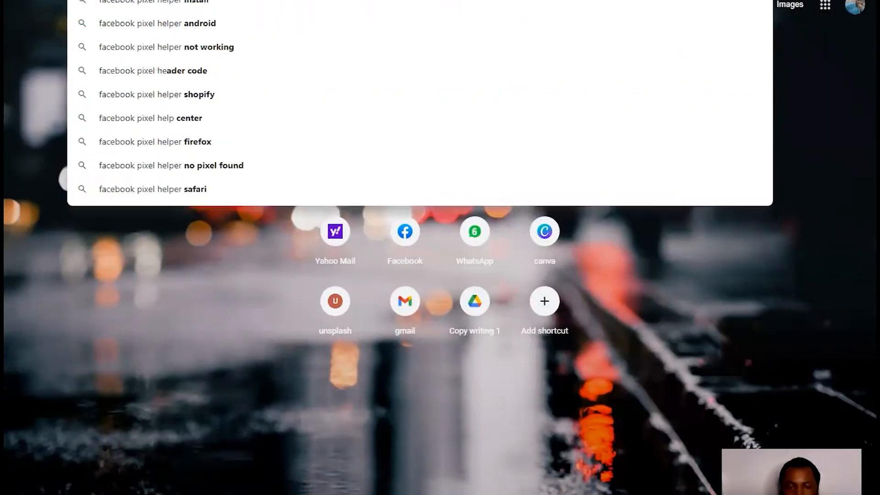
pyautogui.press('Return')
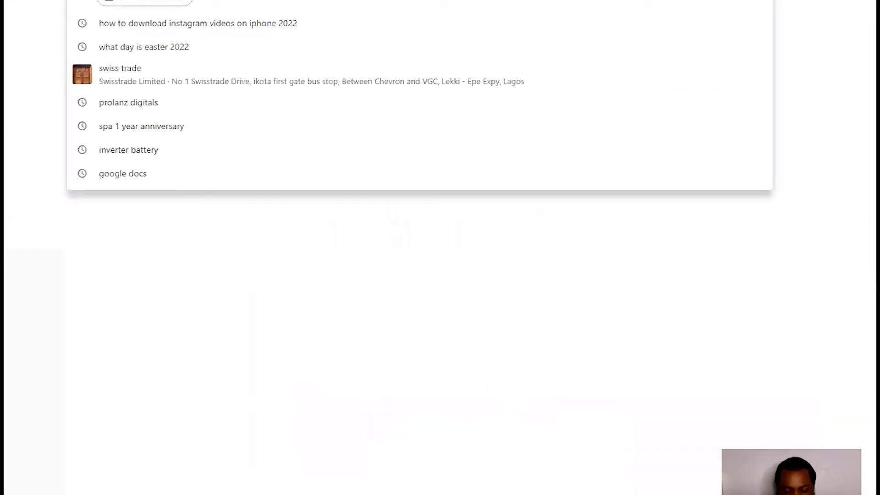
# - Open elitebizconnect.com by trimming the autocompleted 'elite' address suggestion down to the domain
pyautogui.write('eli')
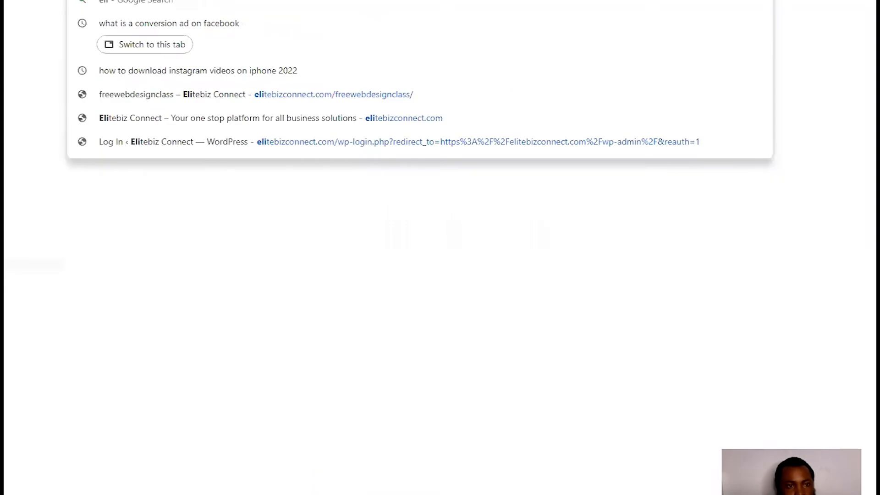
pyautogui.write('te')
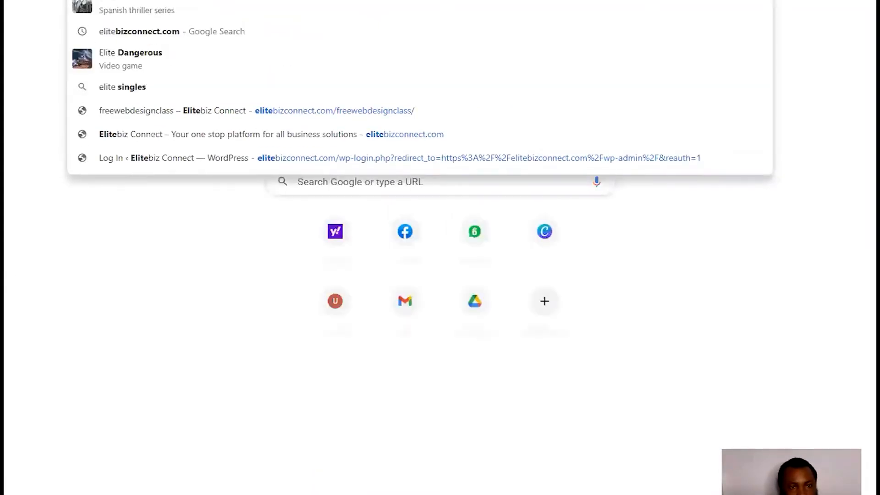
pyautogui.press('Right')
pyautogui.press('BackSpace')
pyautogui.press('BackSpace')
pyautogui.press('BackSpace')
pyautogui.press('BackSpace')
pyautogui.press('BackSpace')
pyautogui.press('BackSpace')
pyautogui.press('BackSpace')
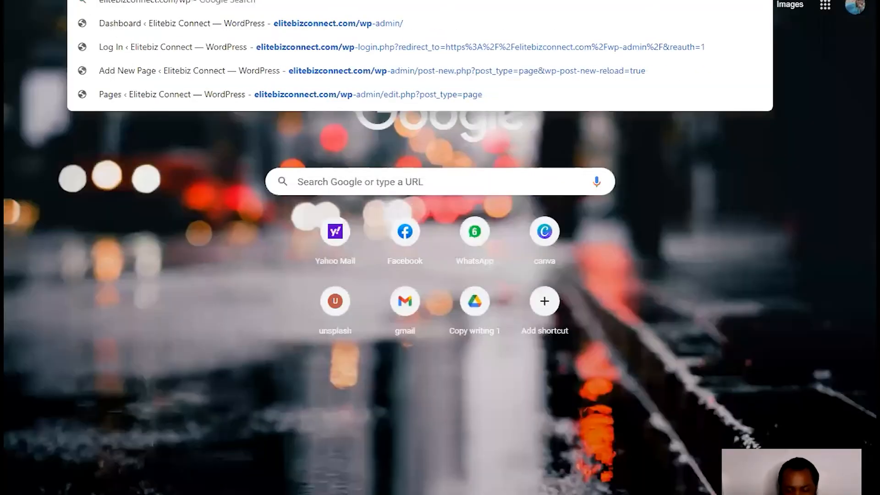
pyautogui.press('BackSpace')
pyautogui.press('BackSpace')
pyautogui.press('BackSpace')
pyautogui.press('Return')
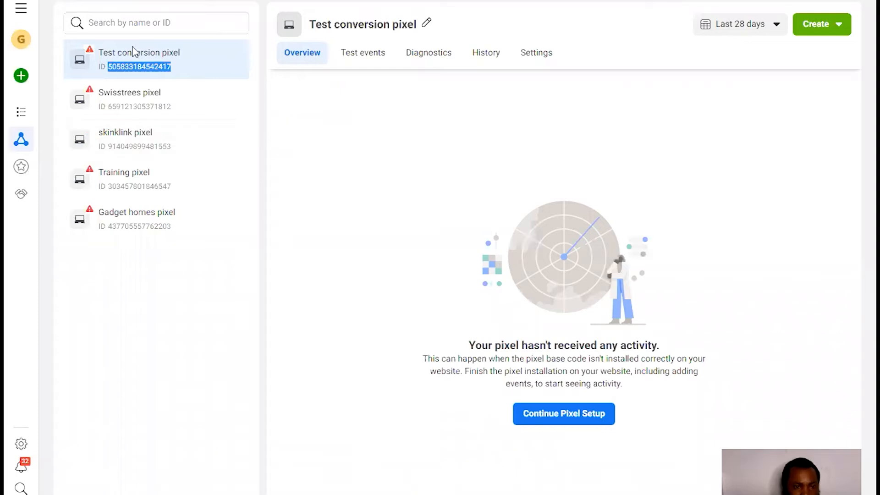
# - Open Business Settings' Brand Safety > Domains page and begin adding a new domain
pyautogui.click(138, 66)
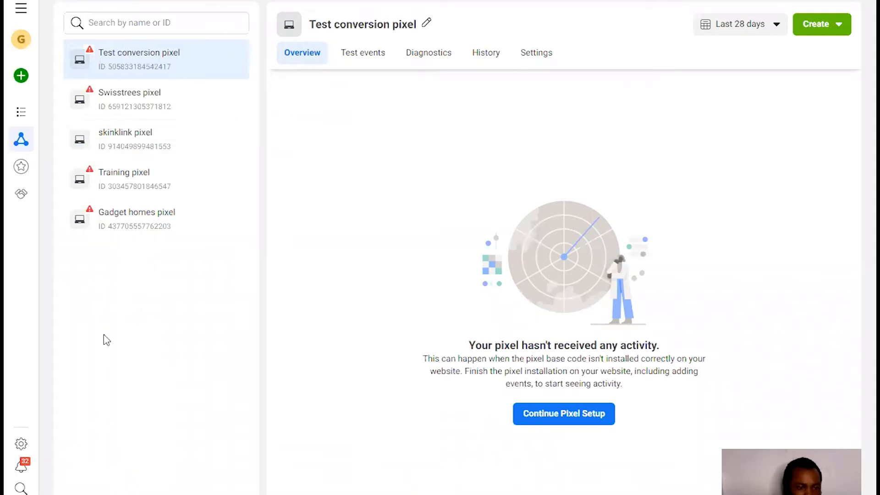
pyautogui.click(18, 444)
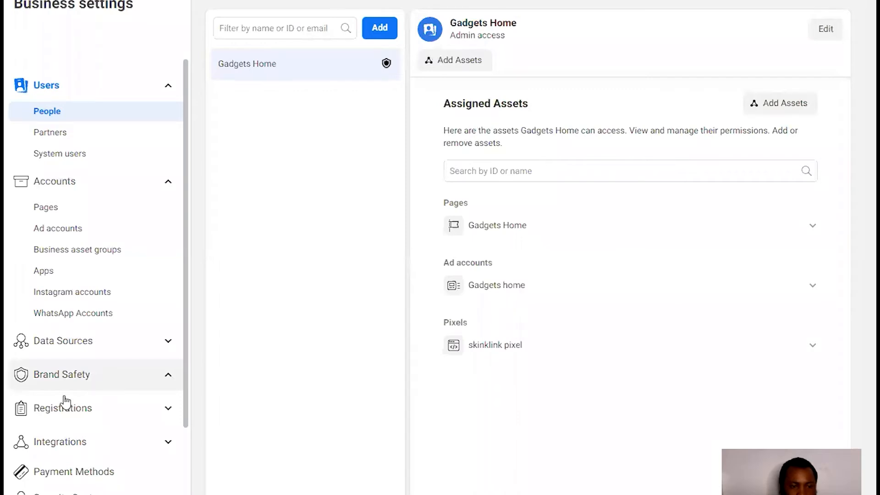
pyautogui.click(59, 406)
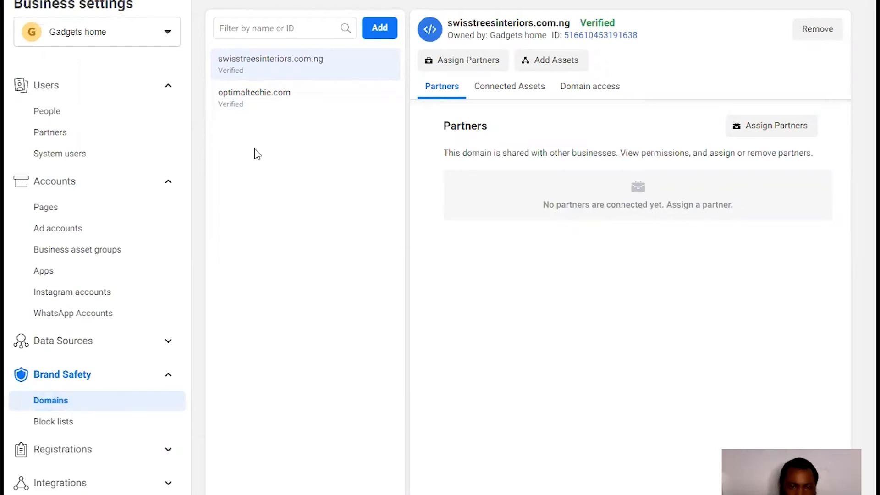
pyautogui.click(380, 29)
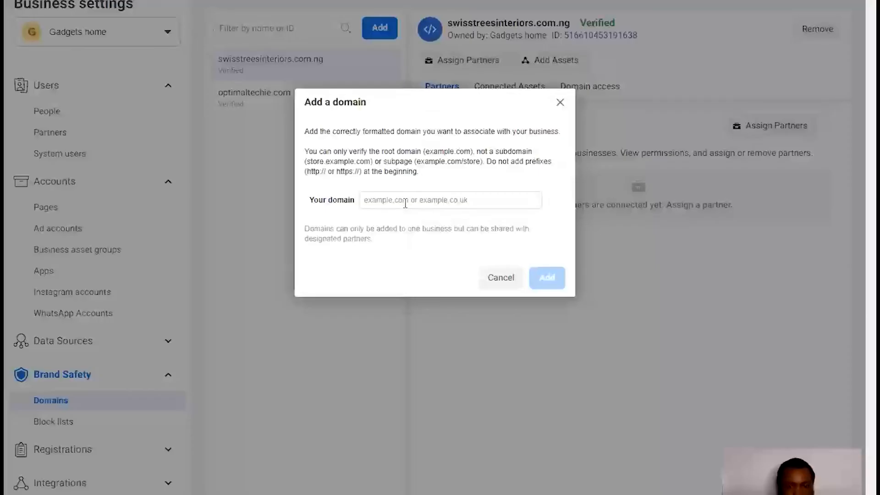
# - Try adding elitebizconnect.com as the business domain
pyautogui.click(405, 203)
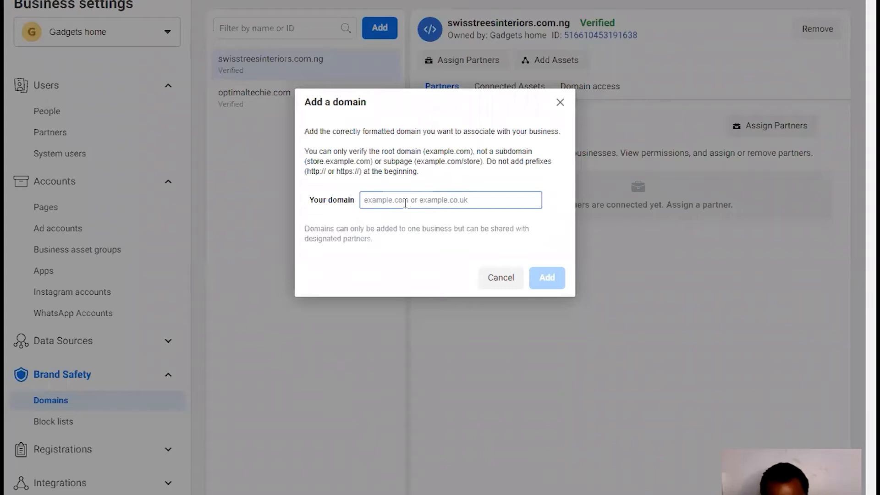
pyautogui.write('elitebizconnect')
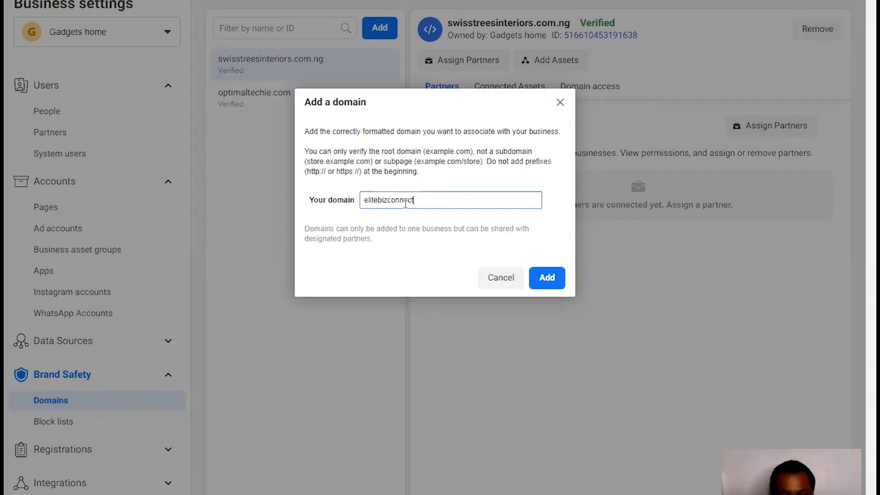
pyautogui.write('.com')
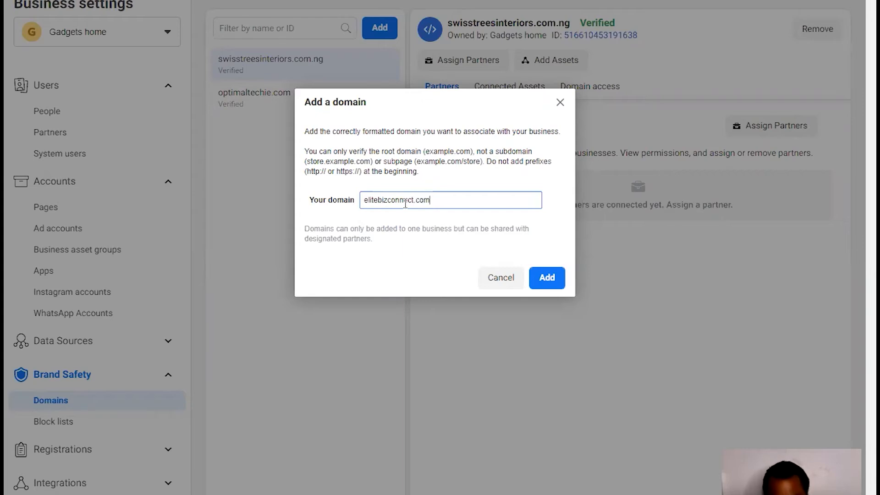
pyautogui.click(546, 200)
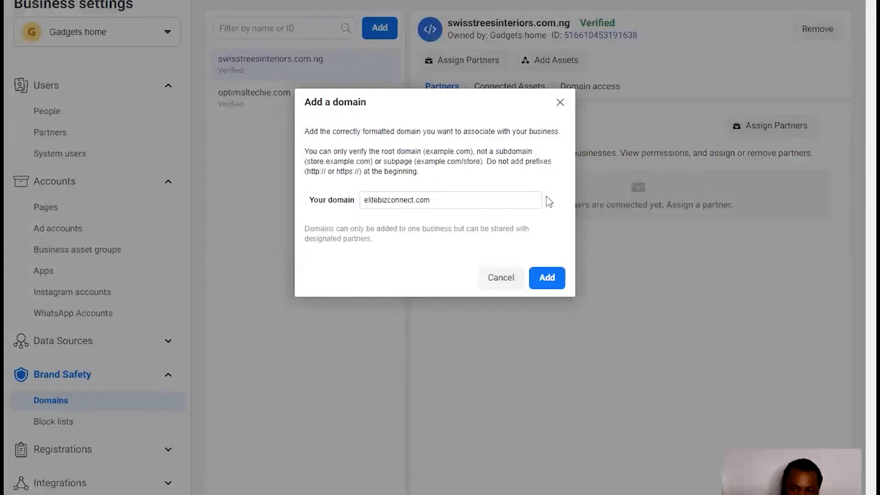
pyautogui.click(546, 279)
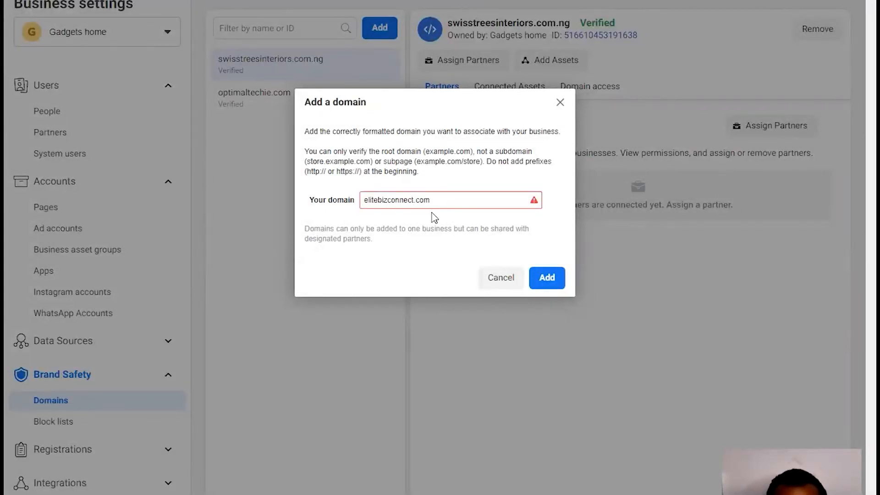
# - Replace the rejected domain with testconversion.com and submit it
pyautogui.moveTo(429, 205)
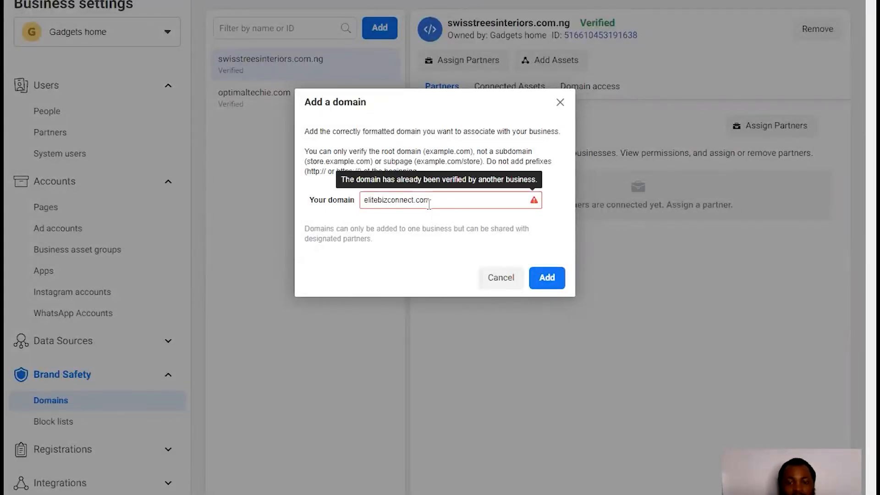
pyautogui.doubleClick(438, 200)
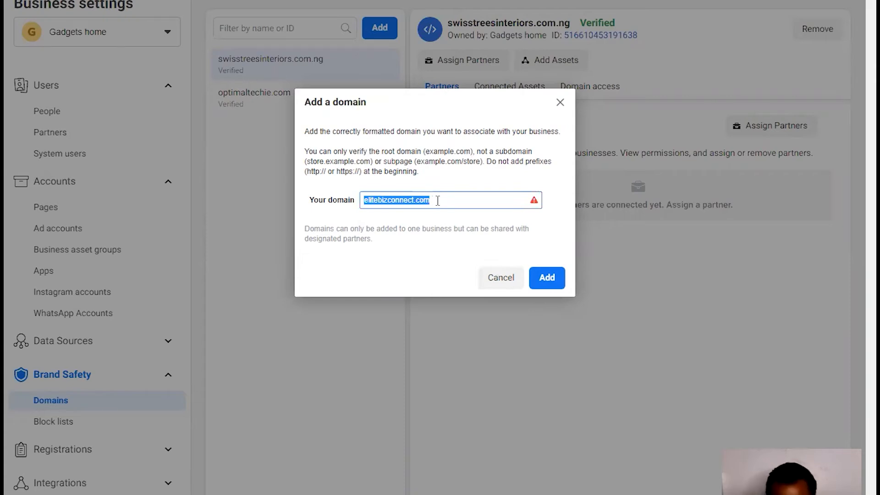
pyautogui.write('test')
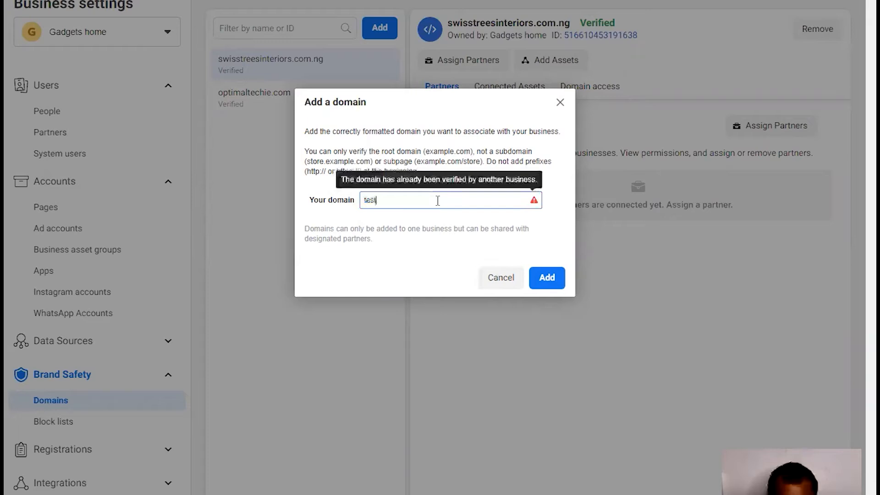
pyautogui.write('conve')
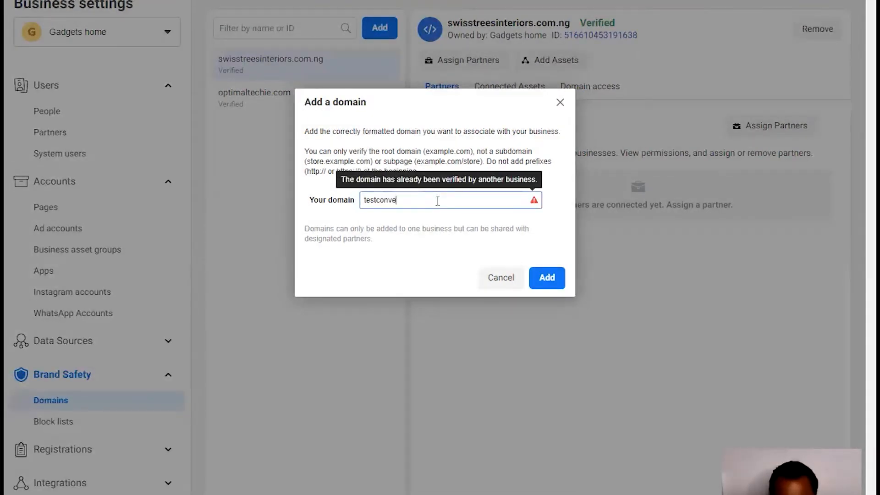
pyautogui.write('rsion.com')
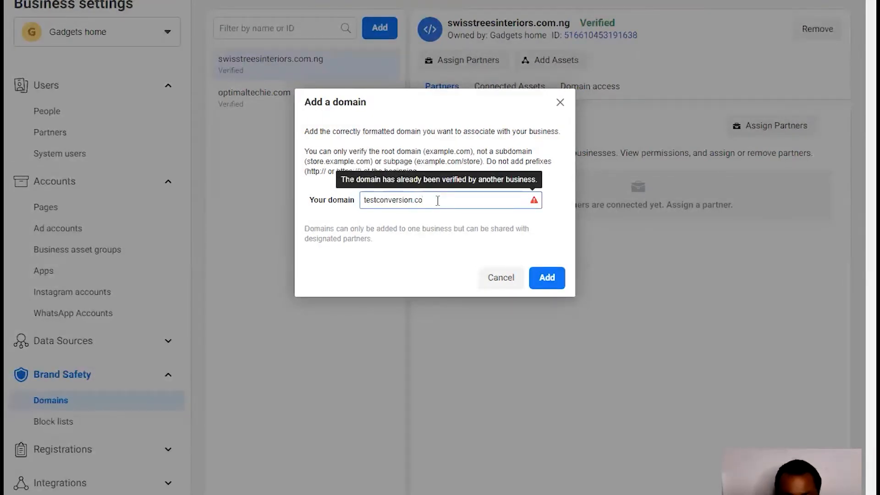
pyautogui.click(554, 287)
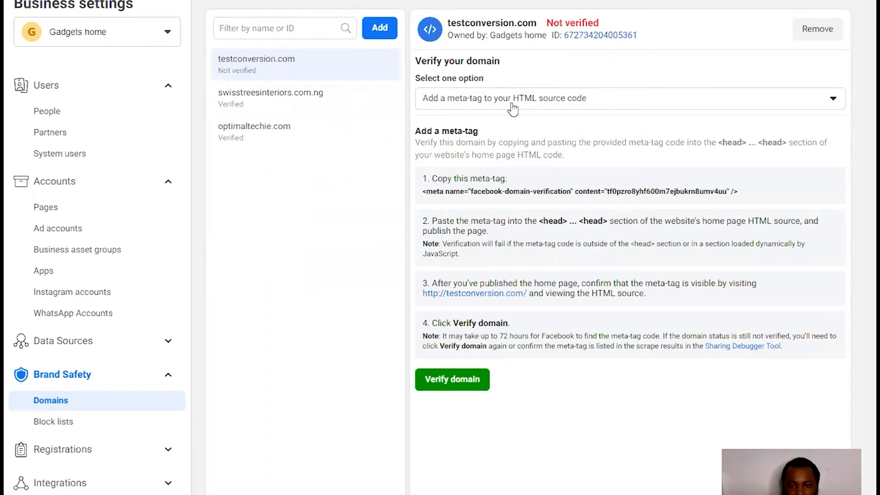
# - Keep 'Add a meta-tag to your HTML source code' verification and copy the testconversion.com meta-tag
pyautogui.click(815, 109)
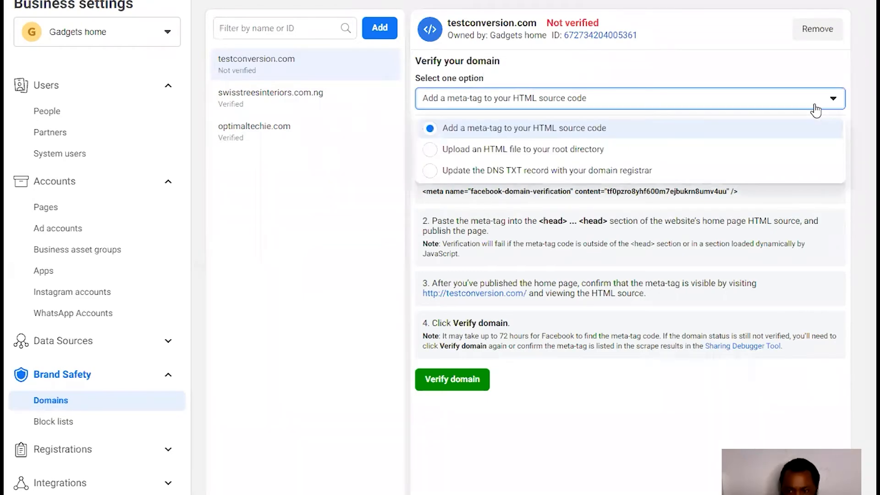
pyautogui.click(817, 105)
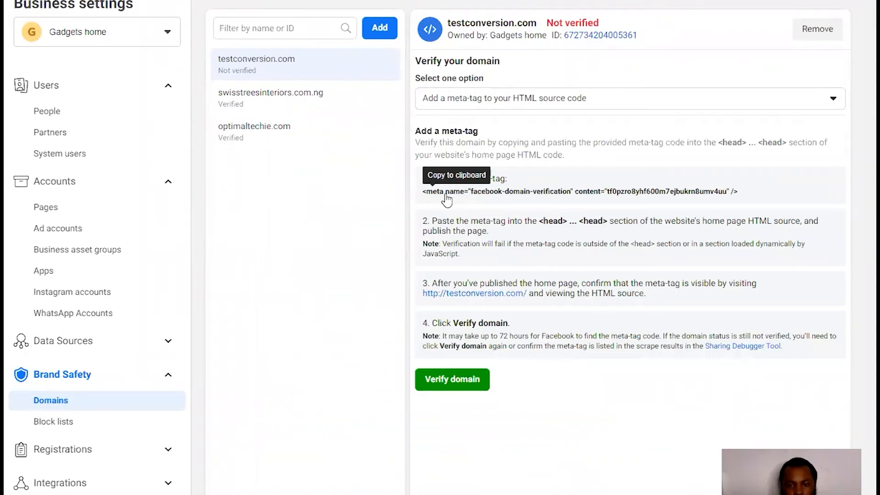
pyautogui.click(445, 195)
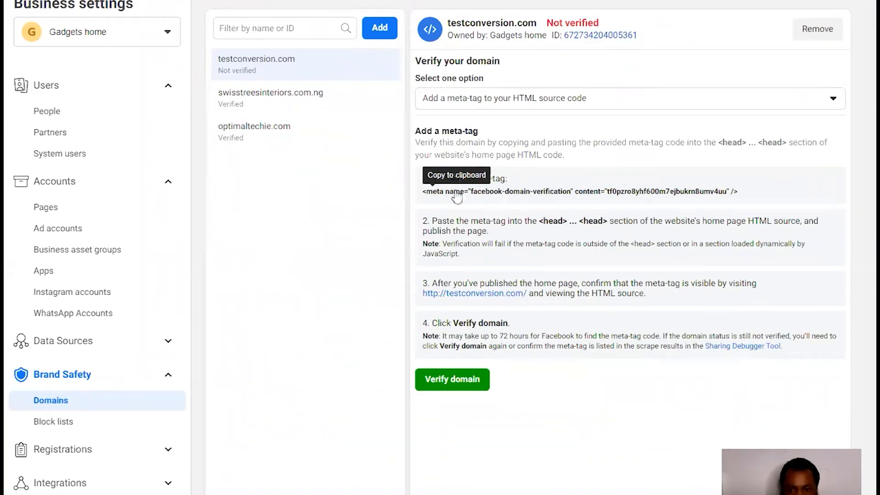
pyautogui.click(452, 195)
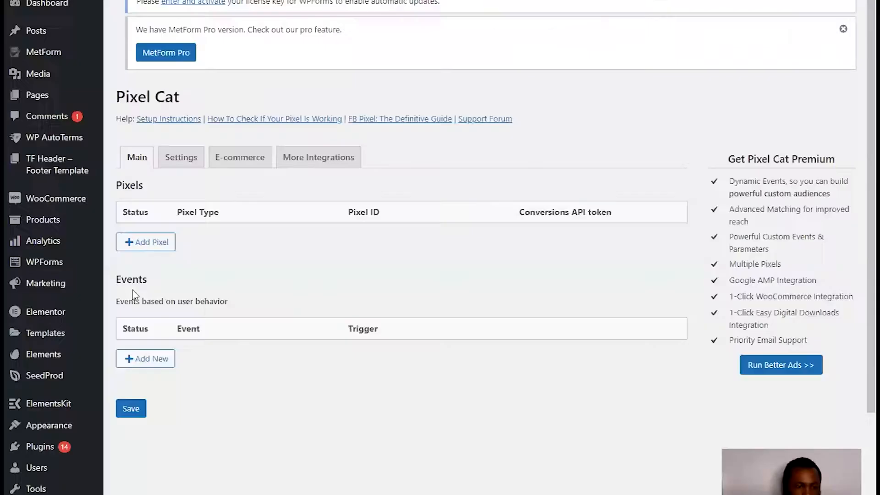
# - Go to WordPress Plugins > Add New, leaving the Pixel Cat settings page
pyautogui.moveTo(41, 447)
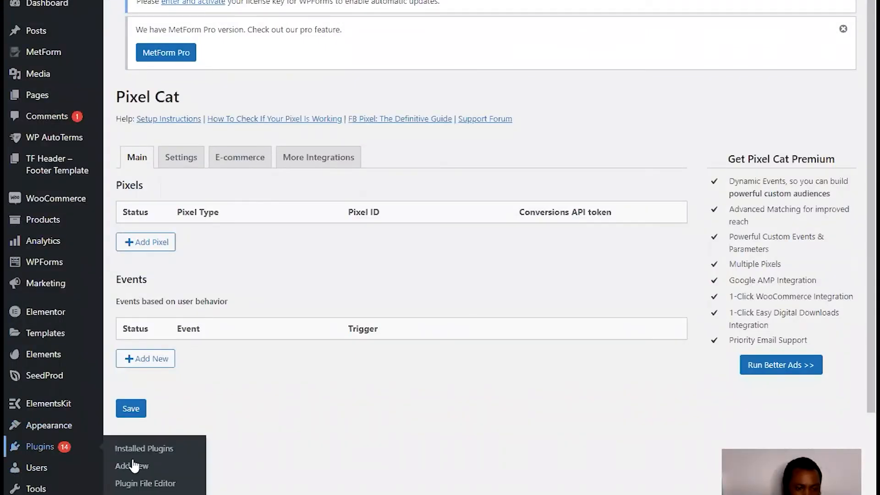
pyautogui.click(134, 464)
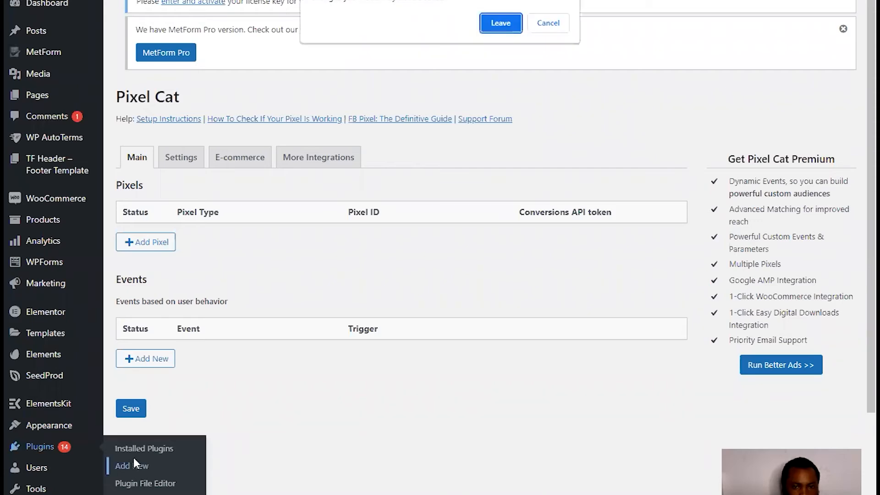
pyautogui.click(500, 22)
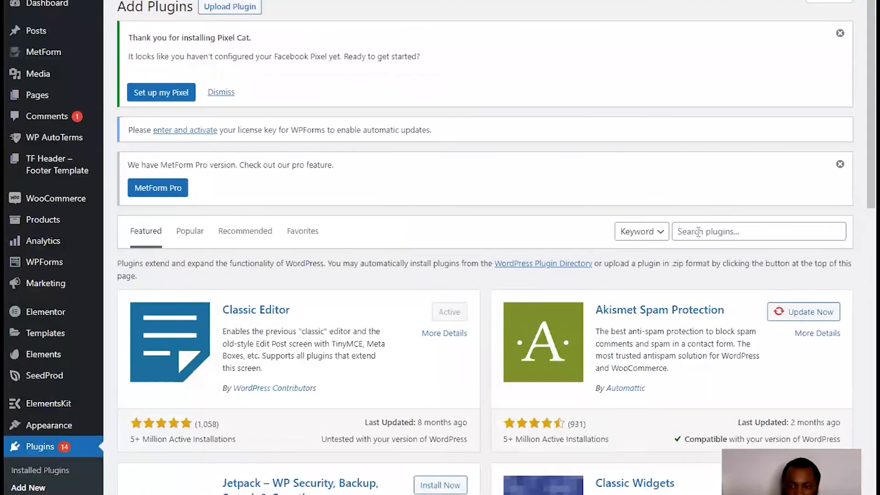
# - Search plugins for 'insert header and footer' and scroll through the results
pyautogui.click(695, 228)
pyautogui.write('ins')
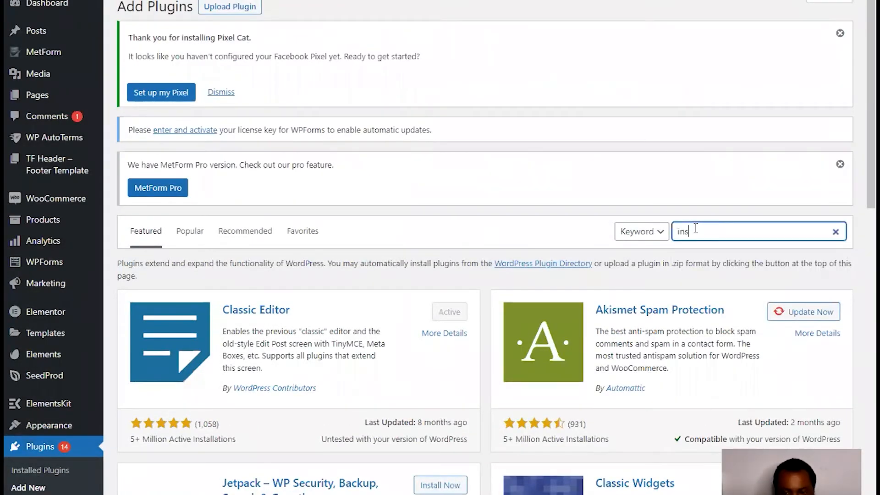
pyautogui.write('ert header')
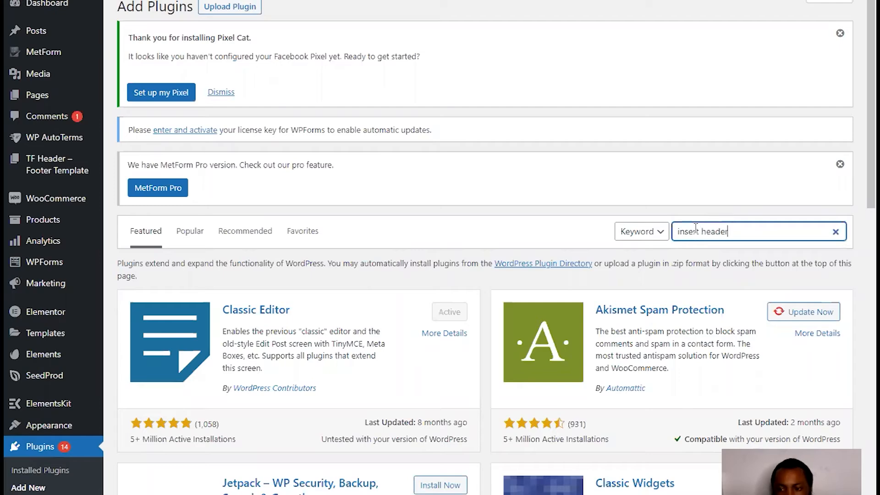
pyautogui.write(' and footer')
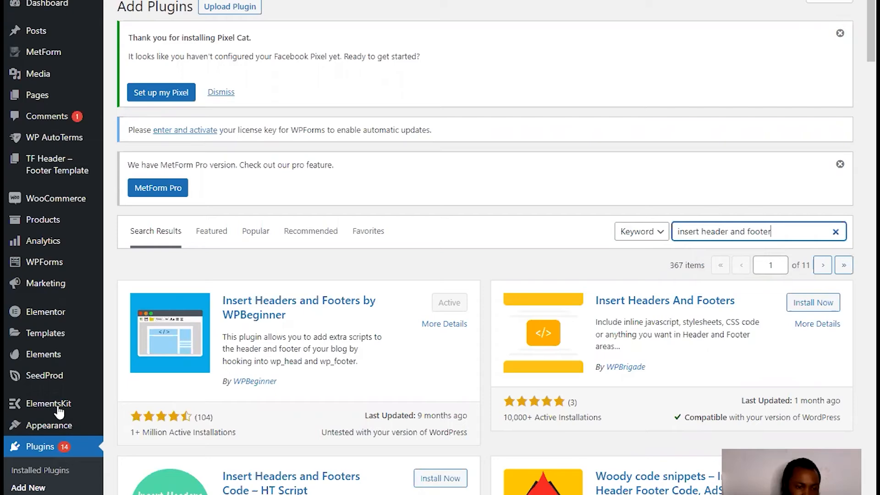
pyautogui.scroll(-3, 441, 183)
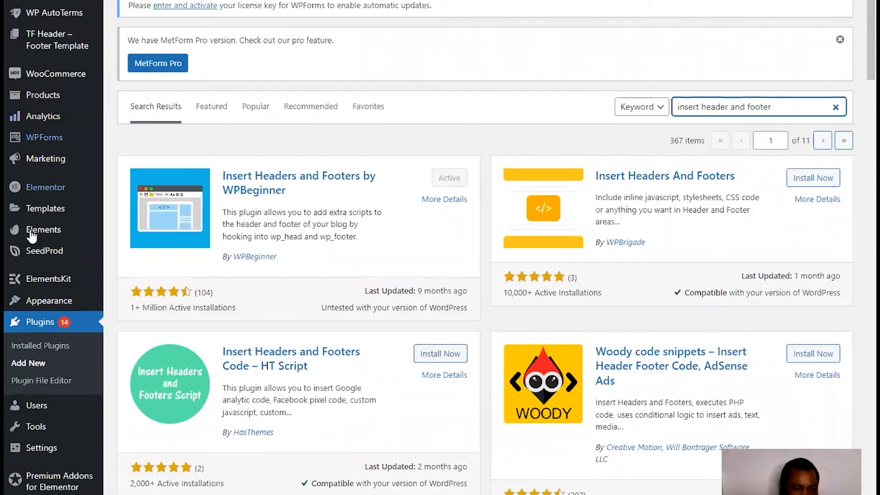
pyautogui.scroll(-10, 64, 239)
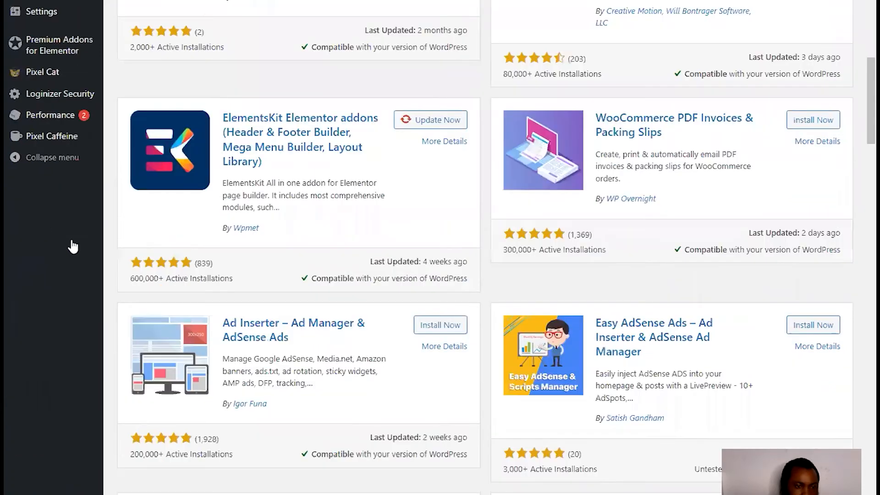
pyautogui.scroll(5, 37, 451)
pyautogui.scroll(-4, 50, 399)
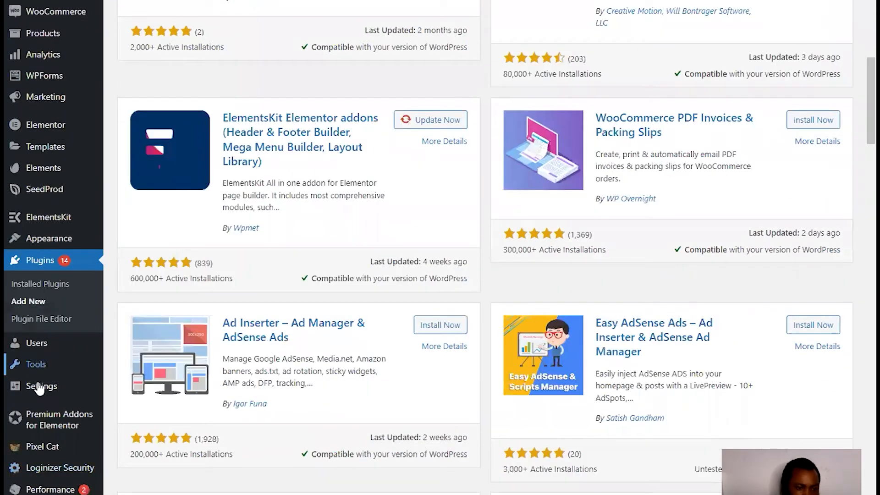
# - Paste the copied facebook-domain-verification meta tag on new line 19 of Scripts in Header
pyautogui.moveTo(30, 391)
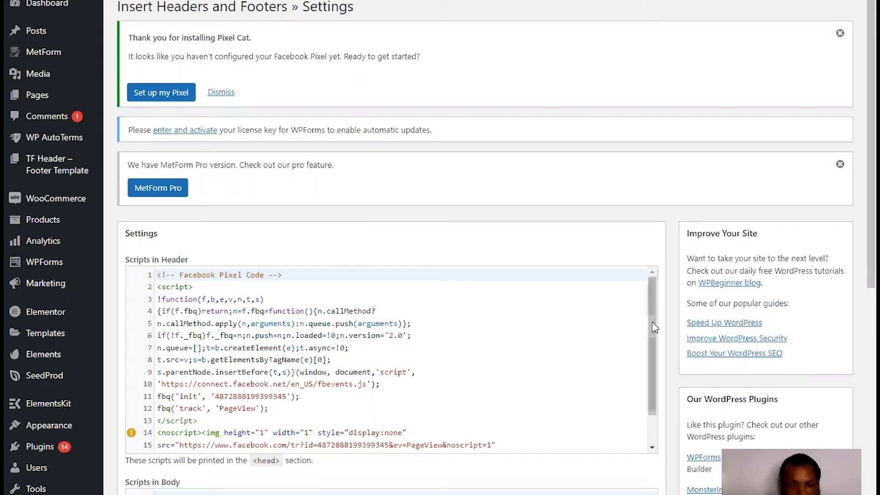
pyautogui.scroll(-1, 655, 366)
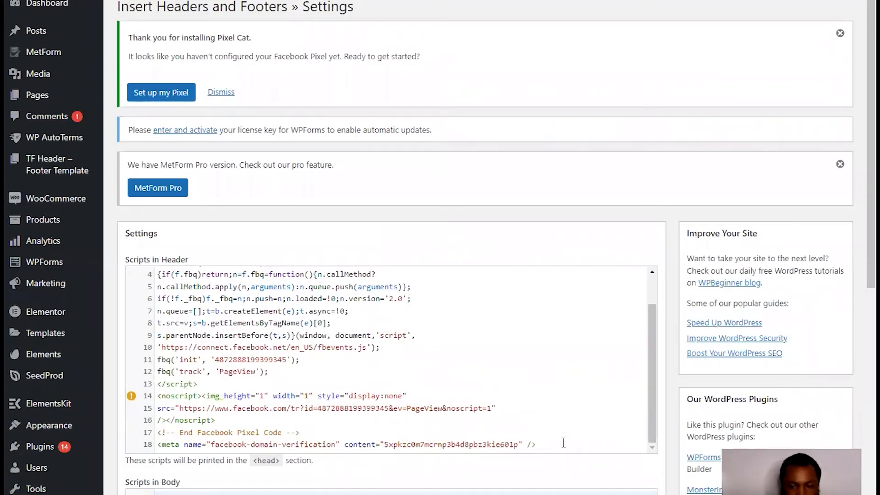
pyautogui.click(583, 440)
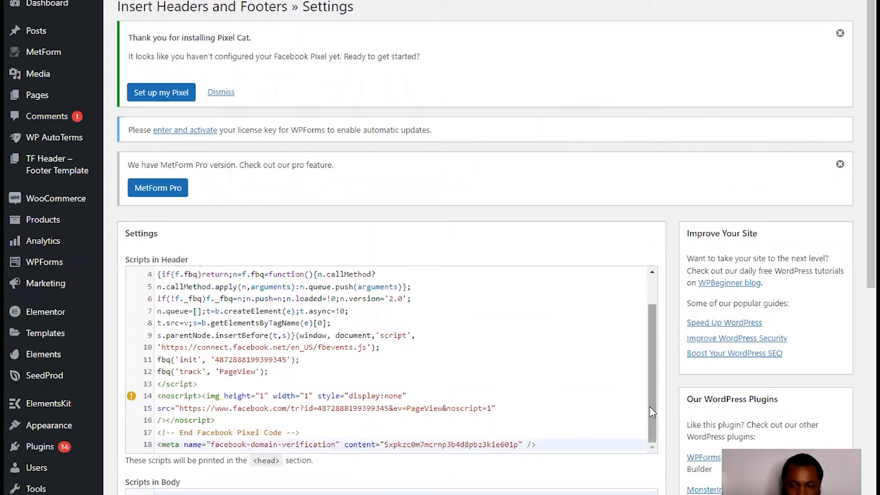
pyautogui.scroll(1, 650, 341)
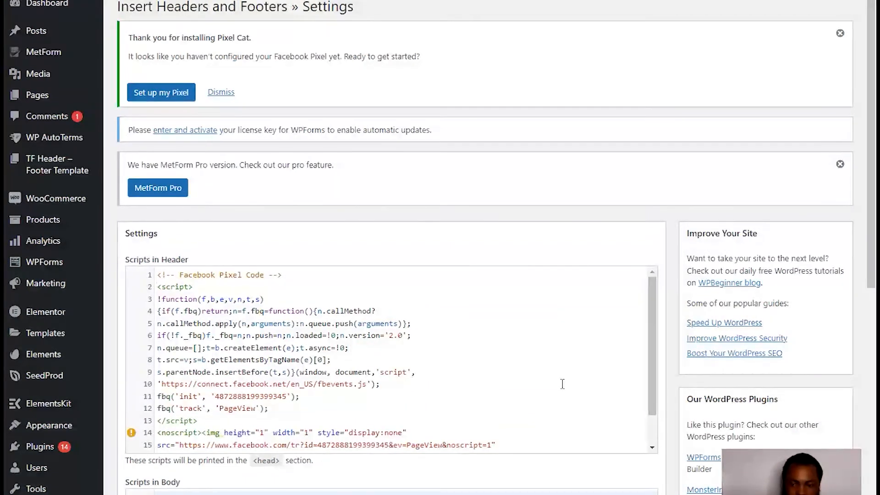
pyautogui.scroll(-1, 655, 386)
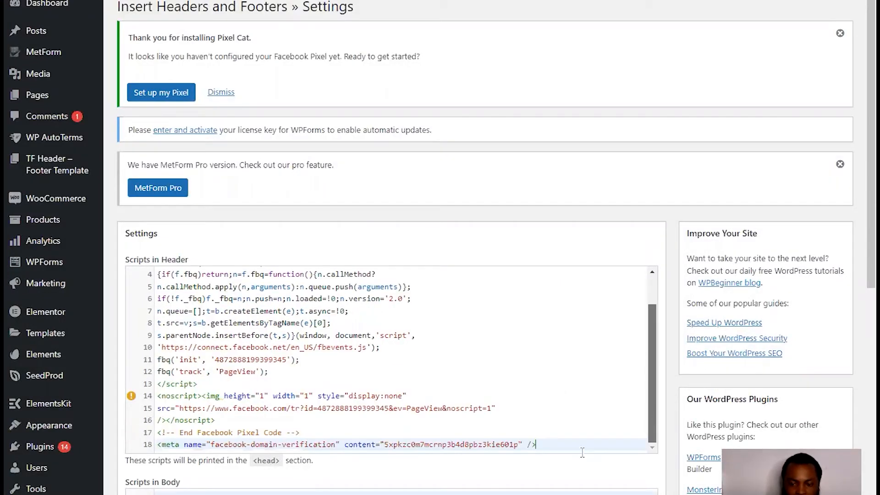
pyautogui.press('Return')
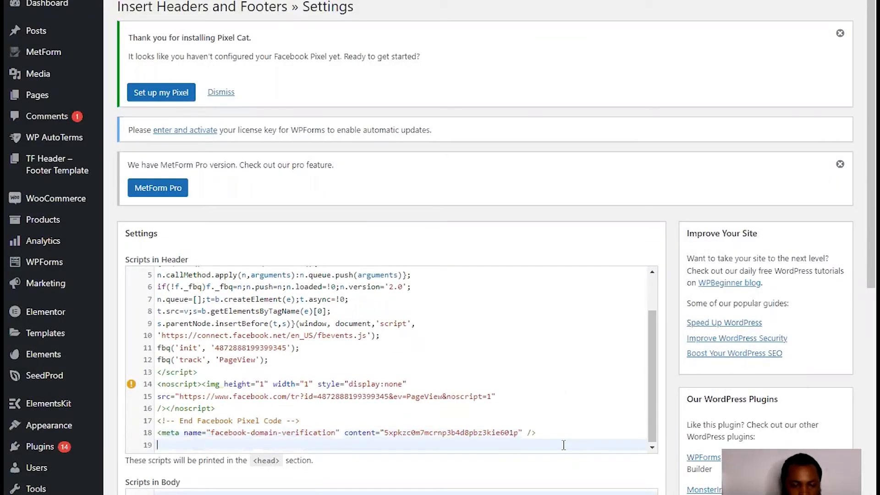
pyautogui.rightClick(168, 447)
pyautogui.click(198, 349)
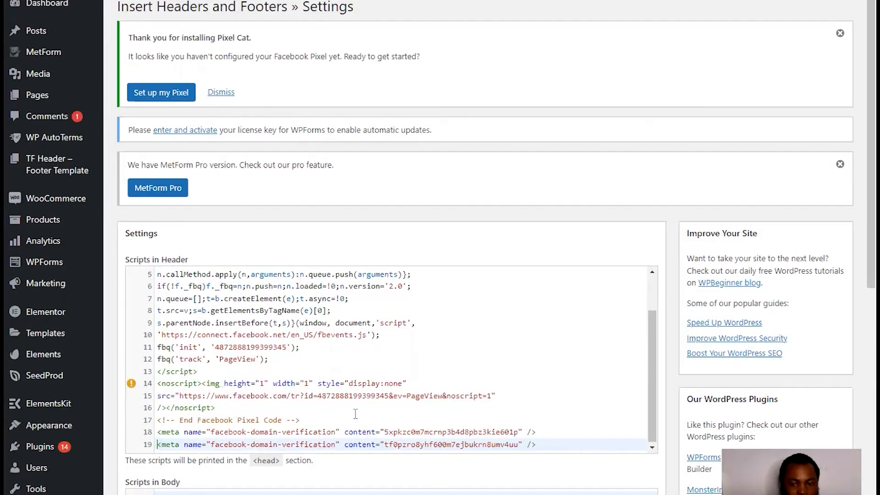
pyautogui.scroll(-10, 558, 473)
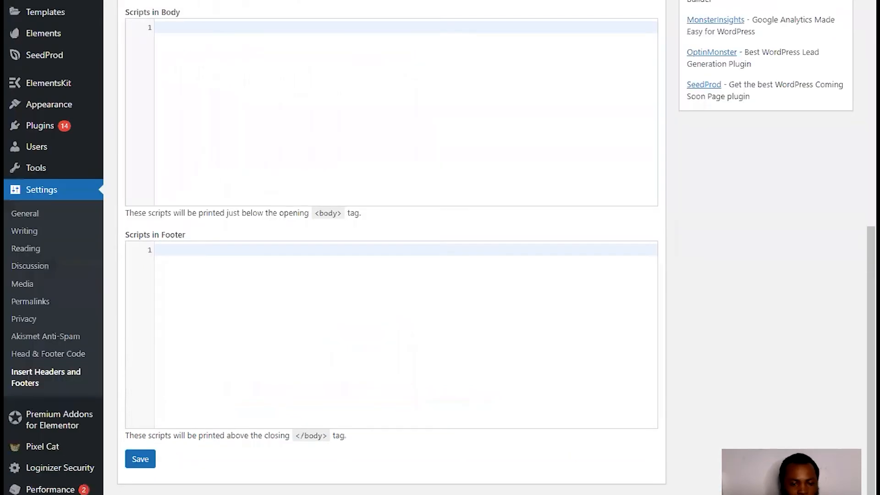
# - Save the header scripts, erase the pasted meta tag on line 19, and return to Business Settings
pyautogui.click(144, 465)
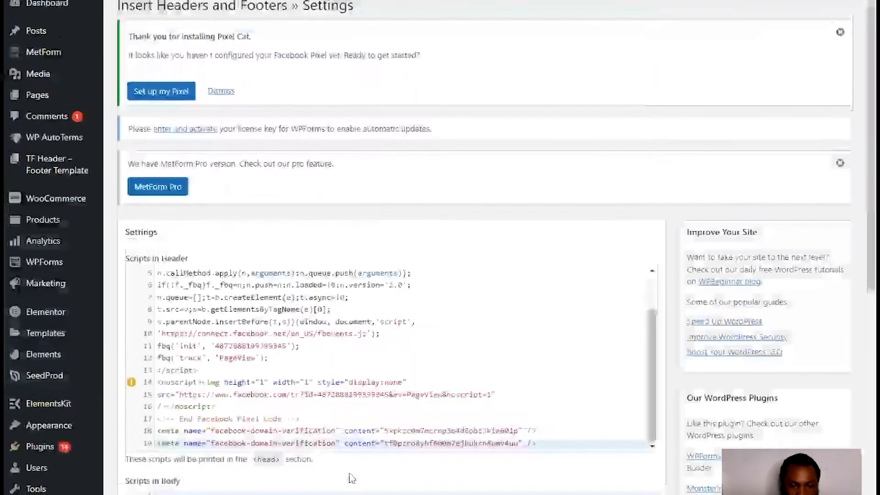
pyautogui.press('BackSpace')
pyautogui.press('BackSpace')
pyautogui.press('BackSpace')
pyautogui.press('BackSpace')
pyautogui.press('BackSpace')
pyautogui.press('BackSpace')
pyautogui.press('BackSpace')
pyautogui.press('BackSpace')
pyautogui.press('BackSpace')
pyautogui.press('BackSpace')
pyautogui.press('BackSpace')
pyautogui.press('BackSpace')
pyautogui.press('BackSpace')
pyautogui.press('BackSpace')
pyautogui.press('BackSpace')
pyautogui.press('BackSpace')
pyautogui.press('BackSpace')
pyautogui.press('BackSpace')
pyautogui.press('BackSpace')
pyautogui.press('BackSpace')
pyautogui.press('BackSpace')
pyautogui.press('BackSpace')
pyautogui.press('BackSpace')
pyautogui.press('BackSpace')
pyautogui.press('BackSpace')
pyautogui.press('BackSpace')
pyautogui.press('BackSpace')
pyautogui.press('BackSpace')
pyautogui.press('BackSpace')
pyautogui.press('BackSpace')
pyautogui.press('BackSpace')
pyautogui.press('BackSpace')
pyautogui.press('BackSpace')
pyautogui.press('BackSpace')
pyautogui.press('BackSpace')
pyautogui.press('BackSpace')
pyautogui.press('BackSpace')
pyautogui.press('BackSpace')
pyautogui.press('BackSpace')
pyautogui.press('BackSpace')
pyautogui.press('BackSpace')
pyautogui.press('BackSpace')
pyautogui.press('BackSpace')
pyautogui.press('BackSpace')
pyautogui.press('BackSpace')
pyautogui.press('BackSpace')
pyautogui.press('BackSpace')
pyautogui.press('BackSpace')
pyautogui.press('BackSpace')
pyautogui.press('BackSpace')
pyautogui.press('BackSpace')
pyautogui.press('BackSpace')
pyautogui.press('BackSpace')
pyautogui.press('BackSpace')
pyautogui.press('BackSpace')
pyautogui.press('BackSpace')
pyautogui.press('BackSpace')
pyautogui.press('BackSpace')
pyautogui.press('BackSpace')
pyautogui.press('BackSpace')
pyautogui.press('BackSpace')
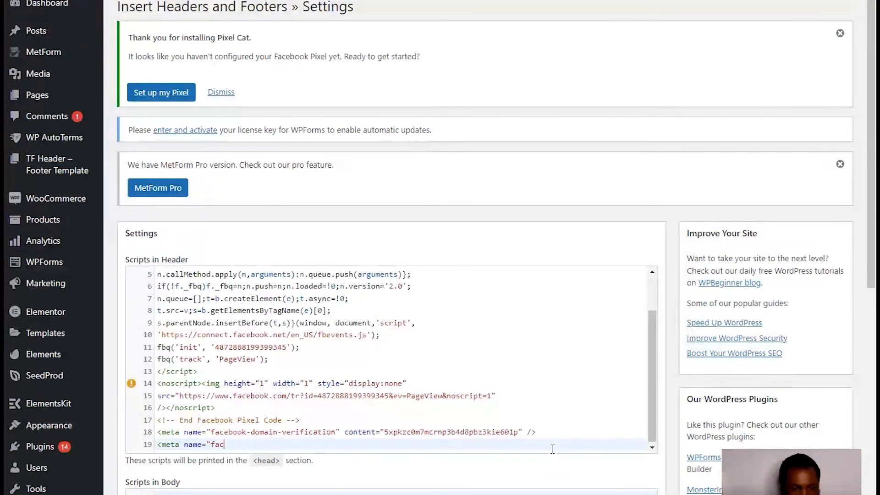
pyautogui.press('BackSpace')
pyautogui.press('BackSpace')
pyautogui.press('BackSpace')
pyautogui.press('BackSpace')
pyautogui.press('BackSpace')
pyautogui.press('BackSpace')
pyautogui.press('BackSpace')
pyautogui.press('BackSpace')
pyautogui.press('BackSpace')
pyautogui.press('BackSpace')
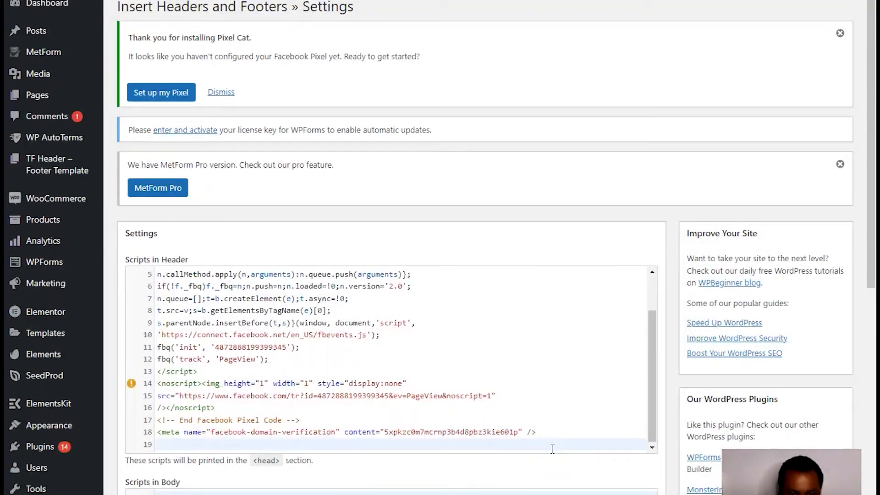
pyautogui.press('BackSpace')
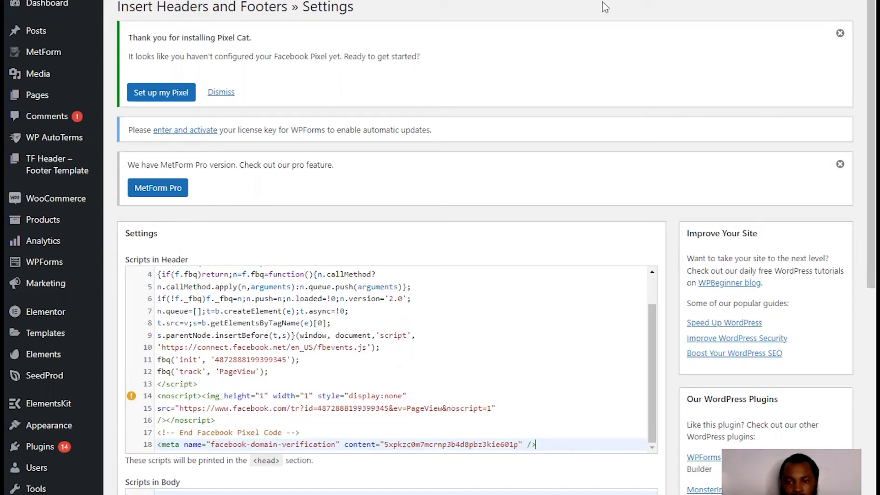
pyautogui.scroll(-1, 43, 109)
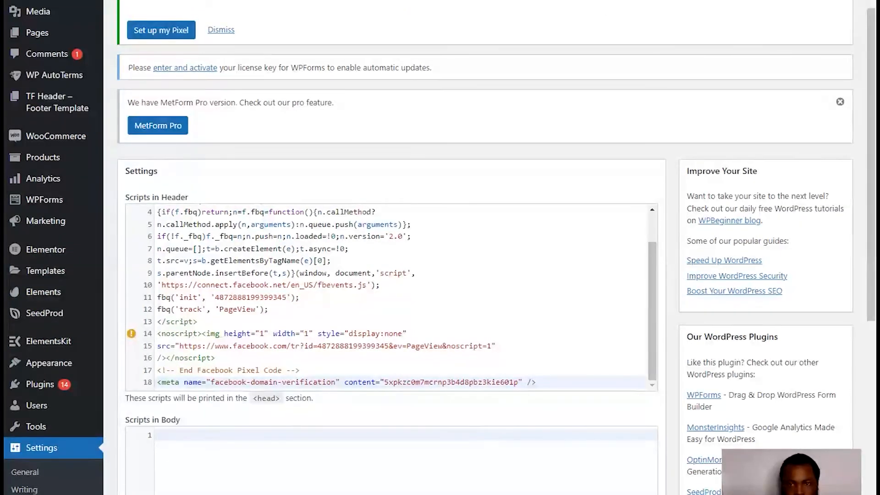
pyautogui.hotkey('ctrl', 'Tab')
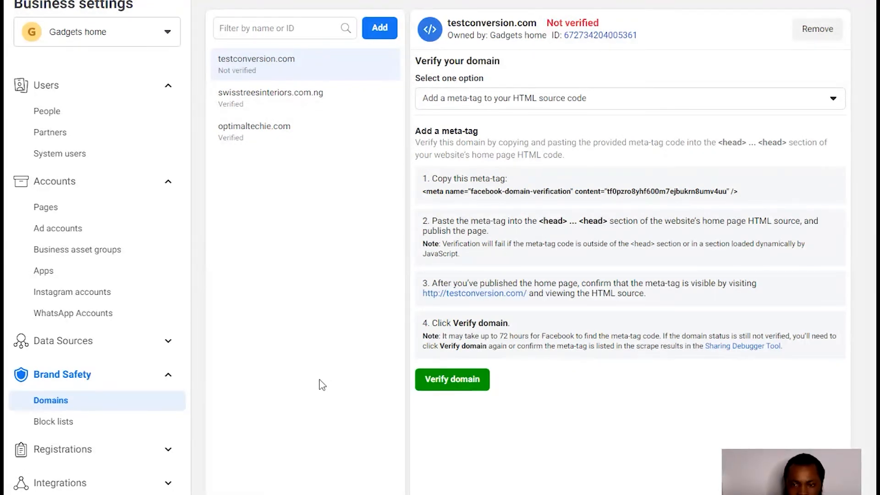
# - Remove testconversion.com from the domains list and dismiss the success message
pyautogui.click(820, 31)
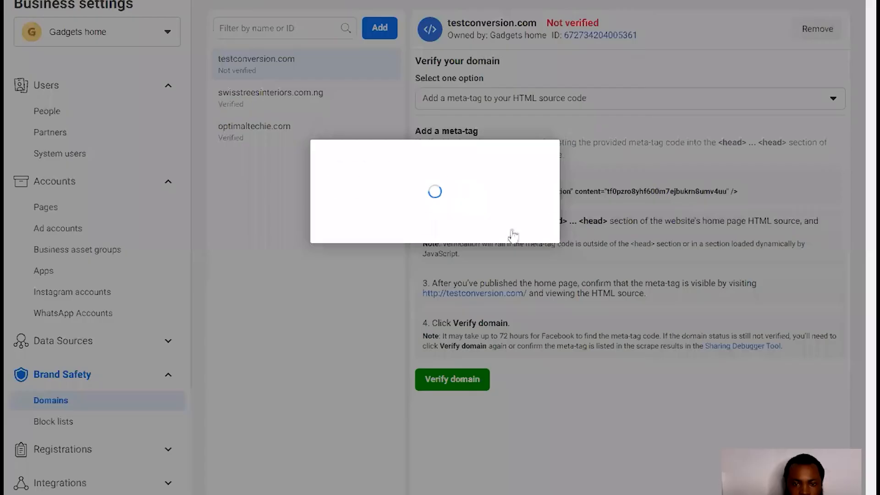
pyautogui.click(514, 231)
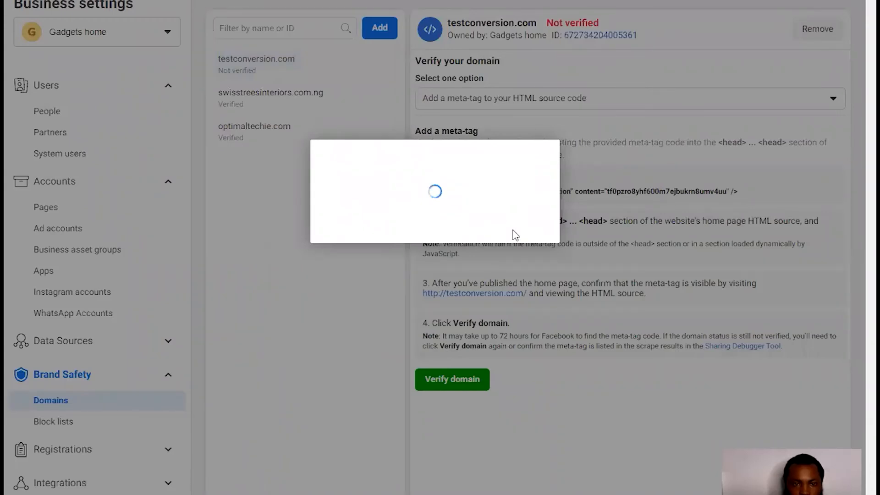
pyautogui.click(535, 218)
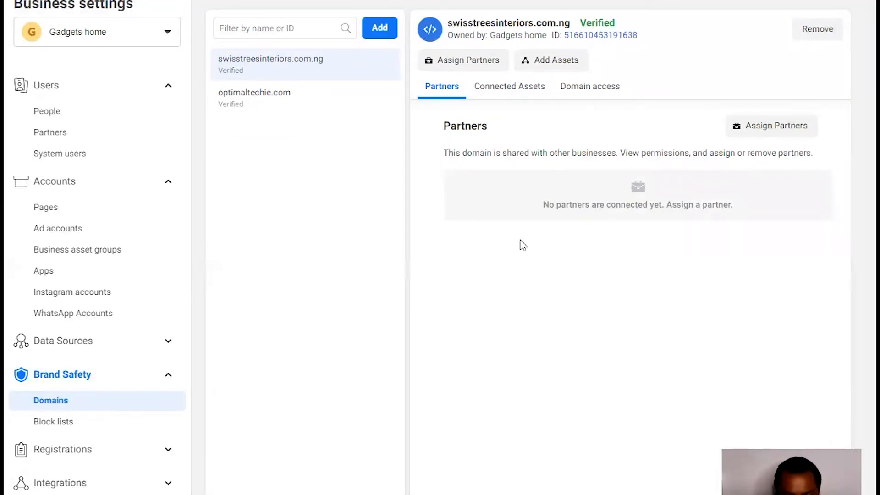
pyautogui.hotkey('alt', 'Tab')
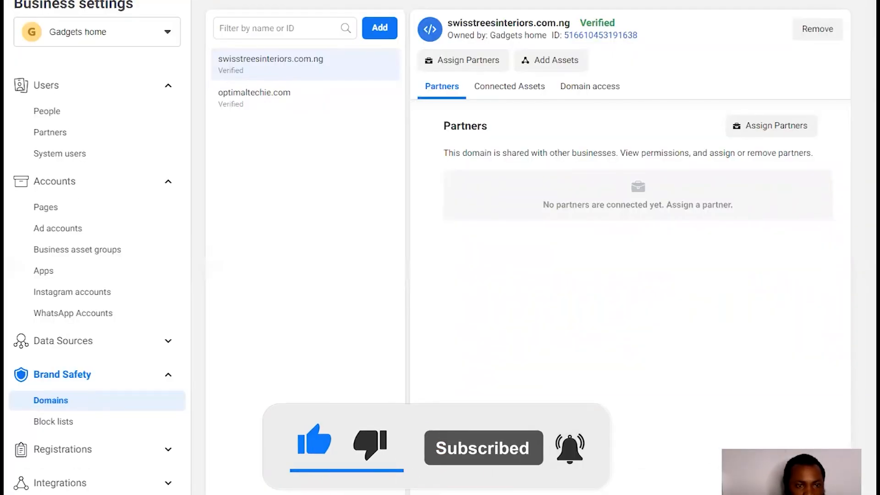
# - Open Events Manager from the All tools menu
pyautogui.click(163, 1)
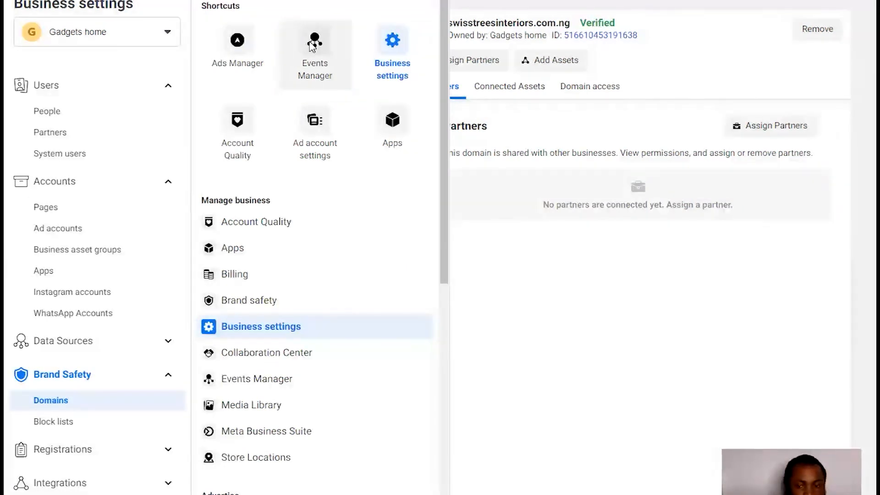
pyautogui.click(313, 43)
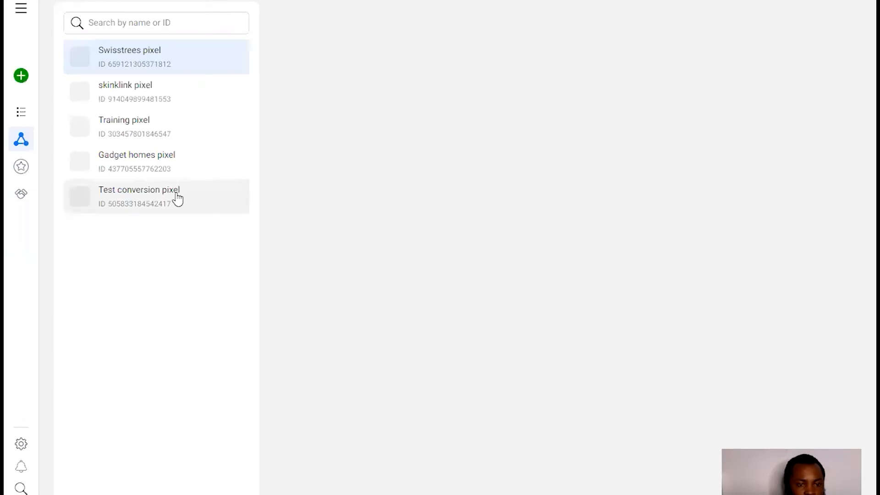
# - Check the Test conversion pixel's empty overview, then open the Swisstrees pixel's overview
pyautogui.click(179, 198)
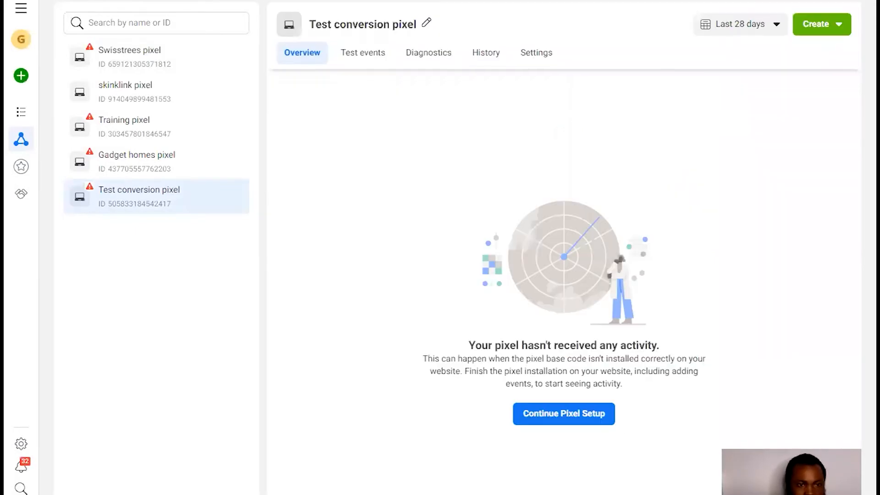
pyautogui.click(133, 58)
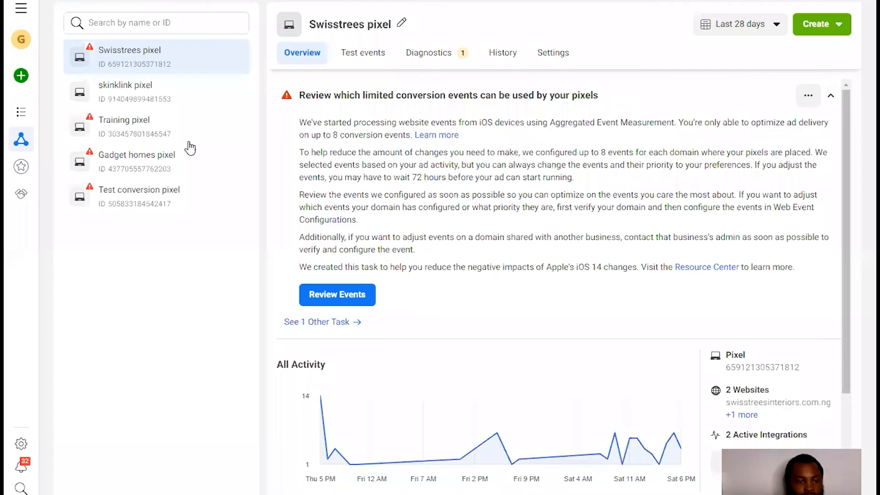
pyautogui.click(169, 202)
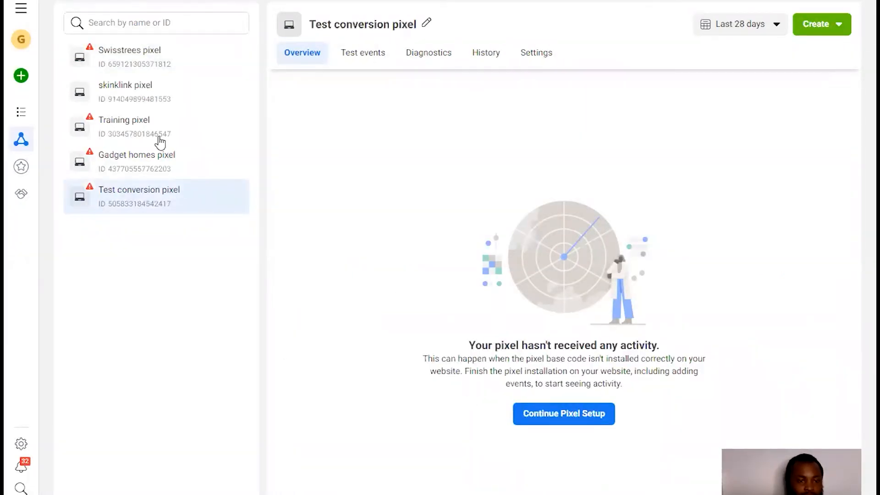
pyautogui.click(152, 70)
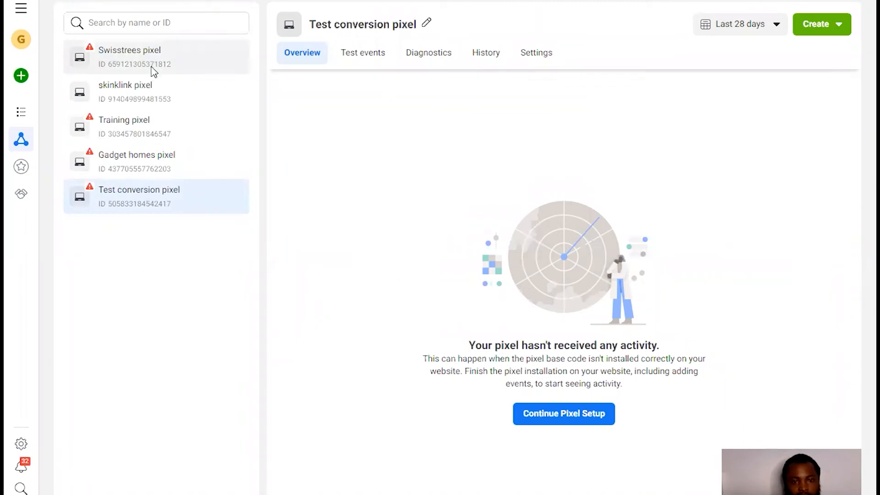
# - Scroll the Swisstrees pixel overview down to the Add Events option
pyautogui.scroll(-4, 555, 354)
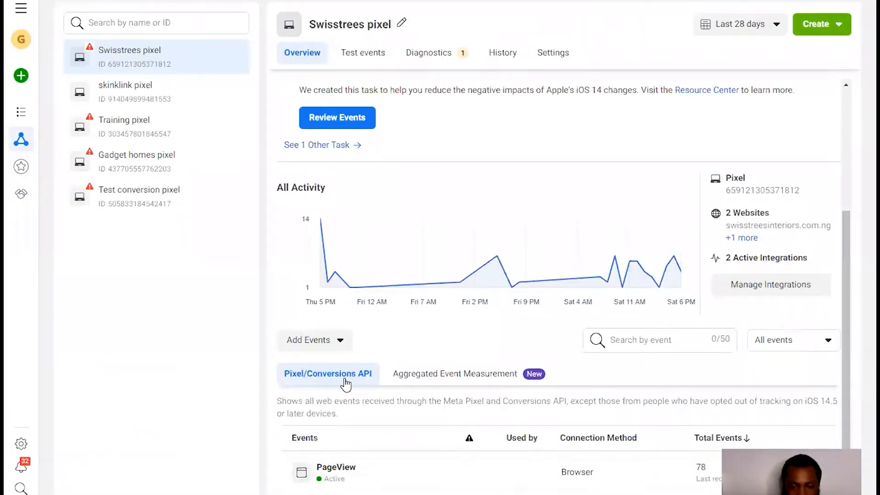
pyautogui.moveTo(414, 246)
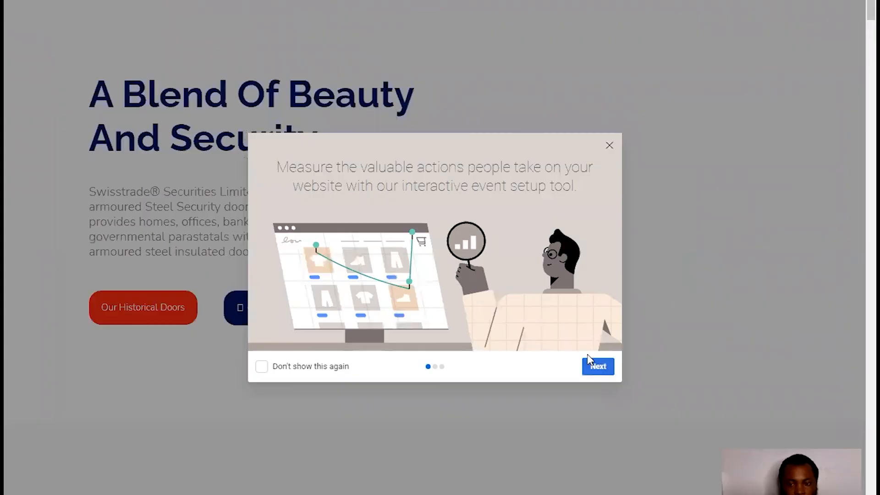
# - Skip through the Event Setup Tool intro slides and start the tool
pyautogui.click(594, 367)
pyautogui.click(594, 368)
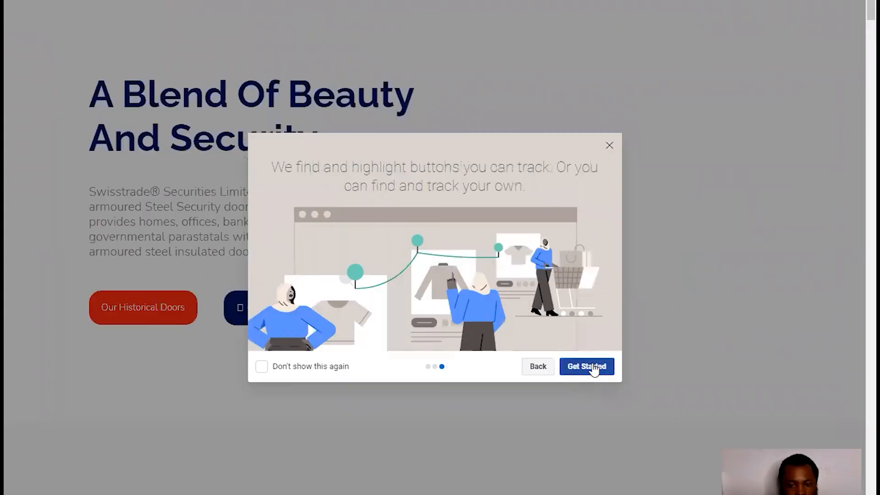
pyautogui.click(592, 367)
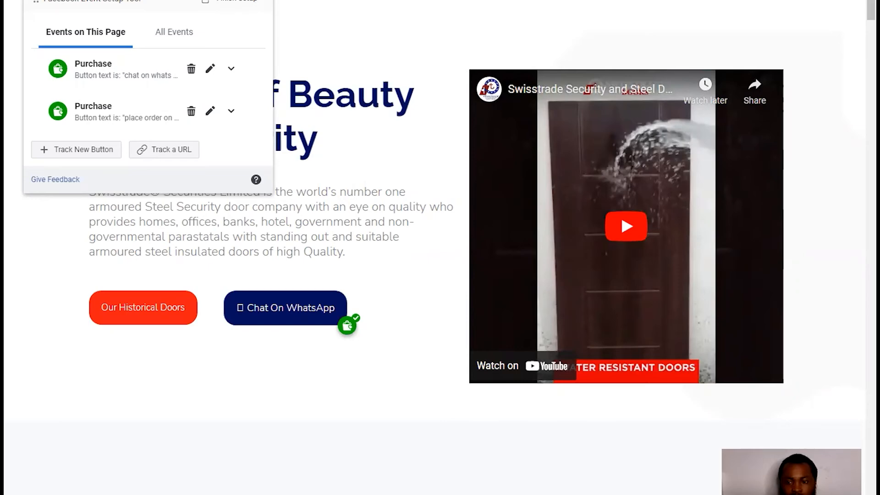
# - Scroll the Swisstrees page to review the Purchase events on the WhatsApp chat and order buttons
pyautogui.scroll(-15, 440, 247)
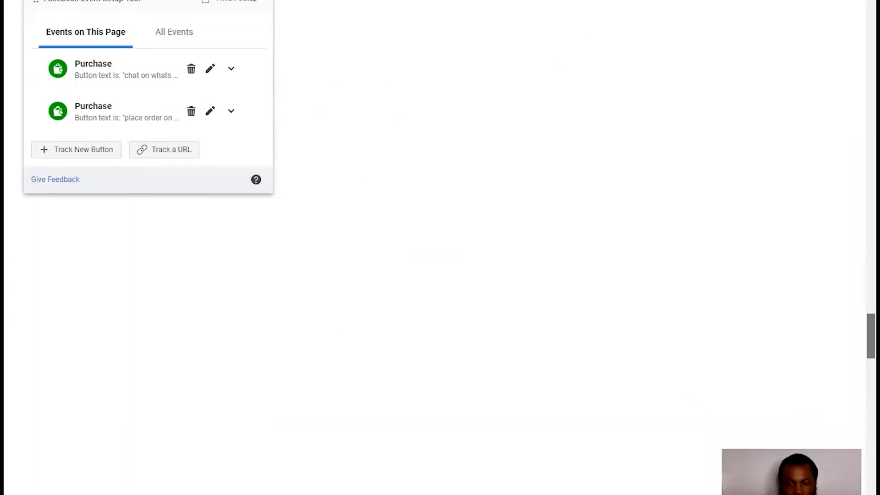
pyautogui.scroll(-5, 520, 306)
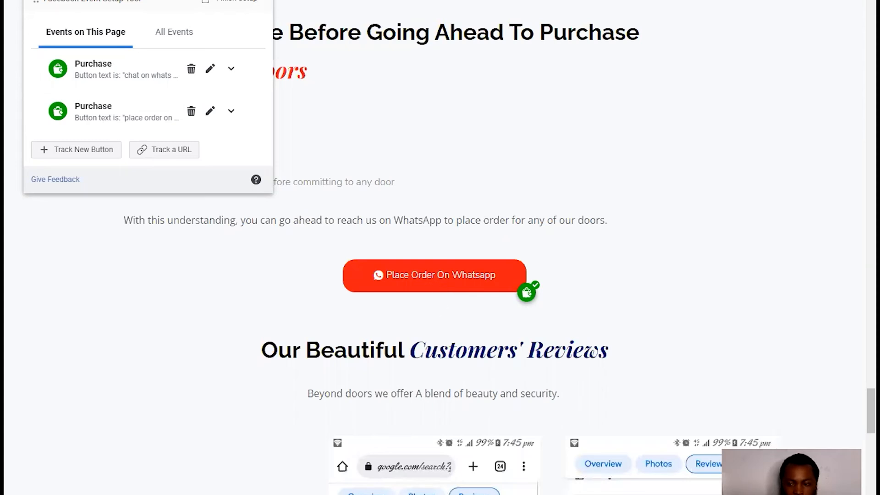
pyautogui.moveTo(871, 411); pyautogui.dragTo(870, 489)
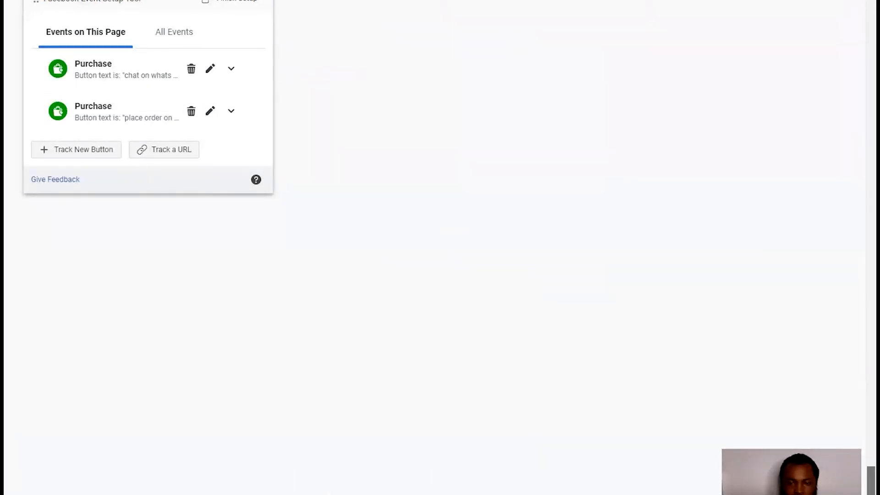
pyautogui.moveTo(871, 489); pyautogui.dragTo(871, 10)
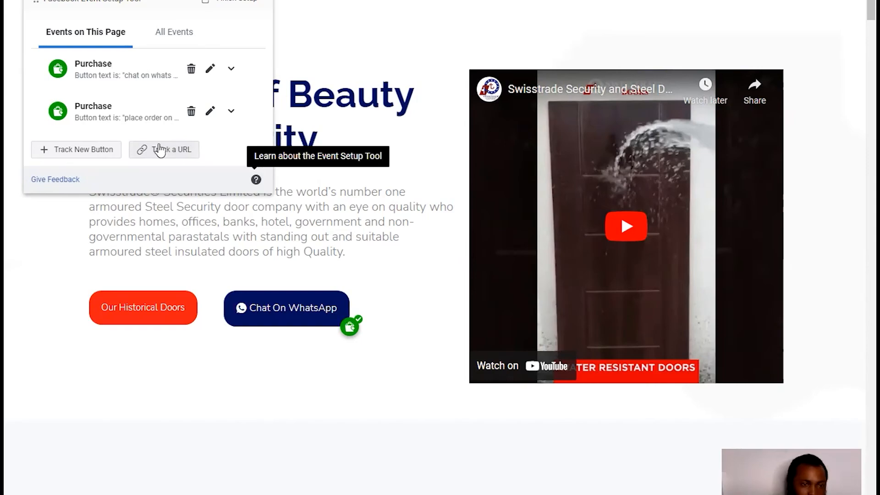
# - Select the Our Historical Doors button and confirm it as a Lead event without a value
pyautogui.click(108, 151)
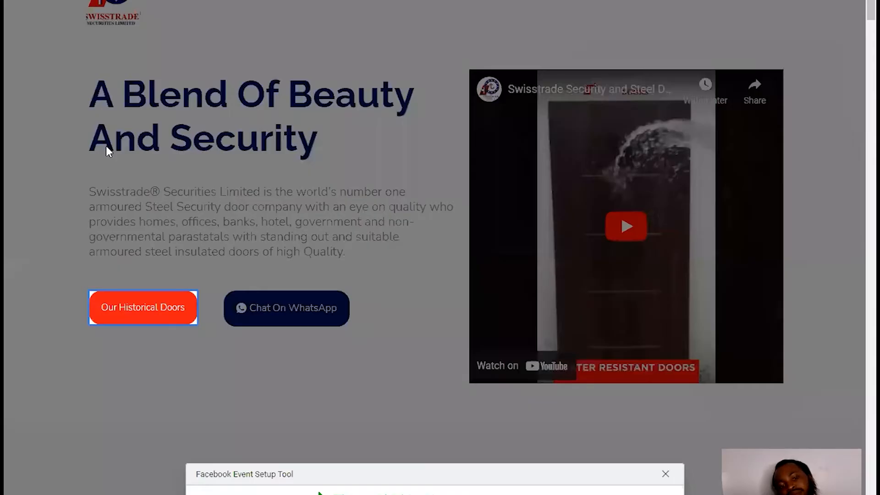
pyautogui.click(159, 312)
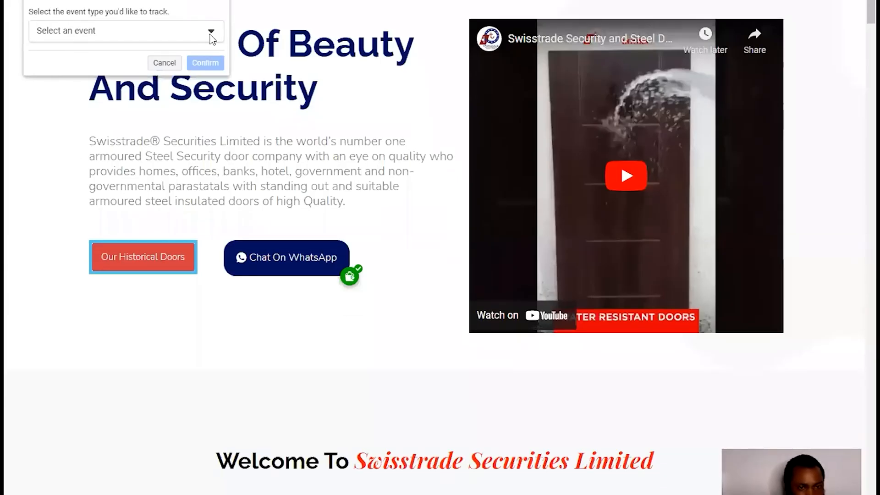
pyautogui.click(211, 32)
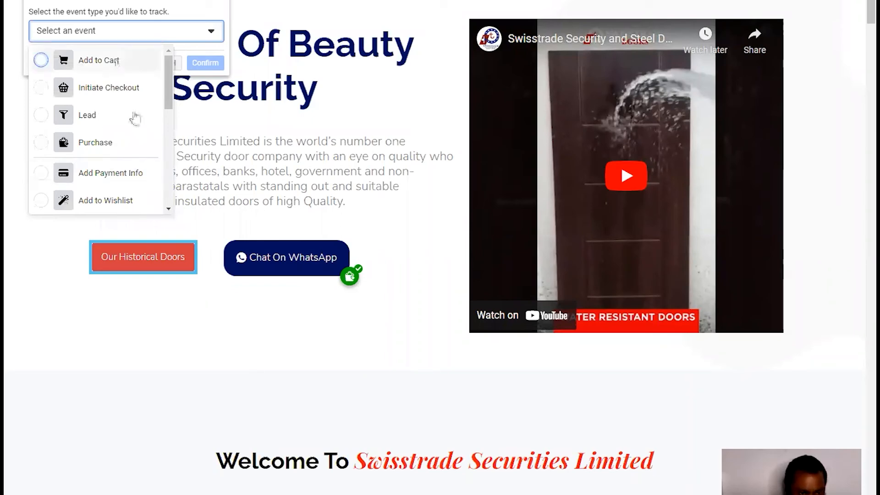
pyautogui.click(87, 115)
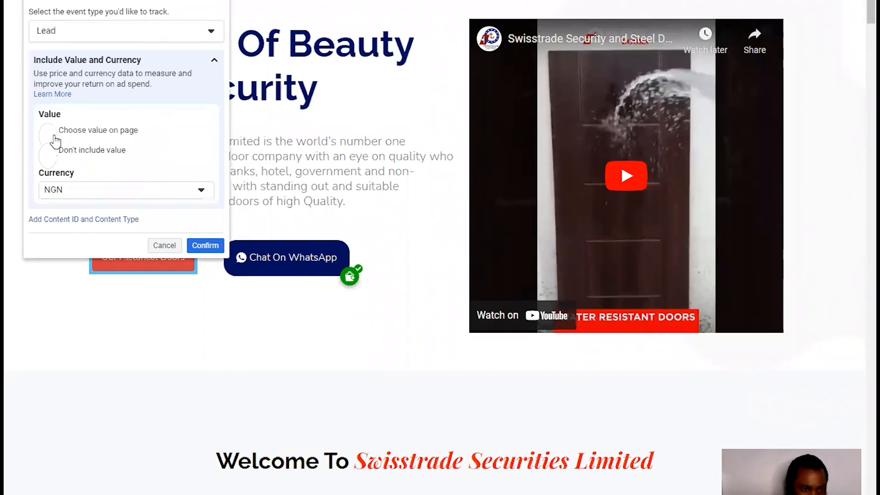
pyautogui.click(46, 154)
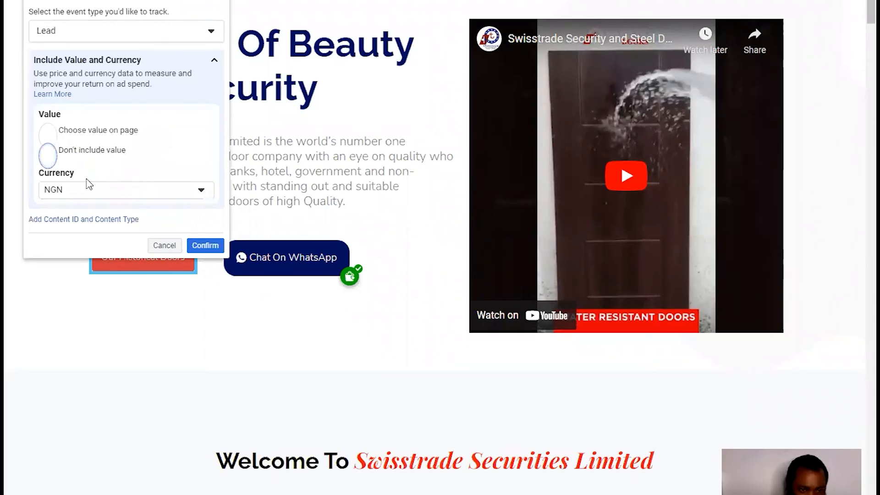
pyautogui.click(207, 247)
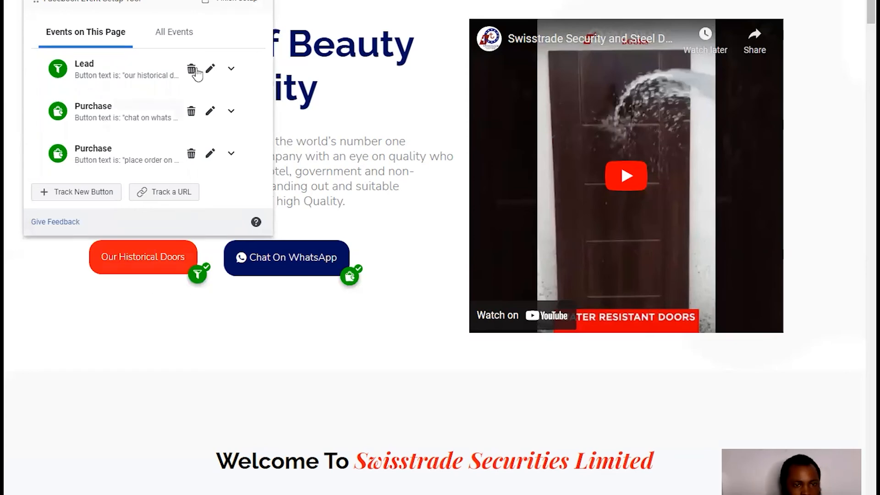
# - Delete the pending Lead event from the setup summary
pyautogui.click(229, 8)
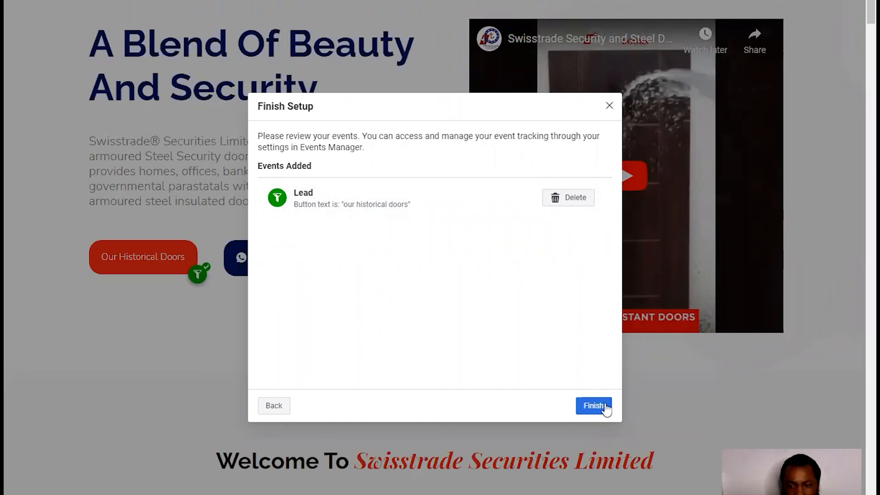
pyautogui.click(554, 201)
pyautogui.click(544, 202)
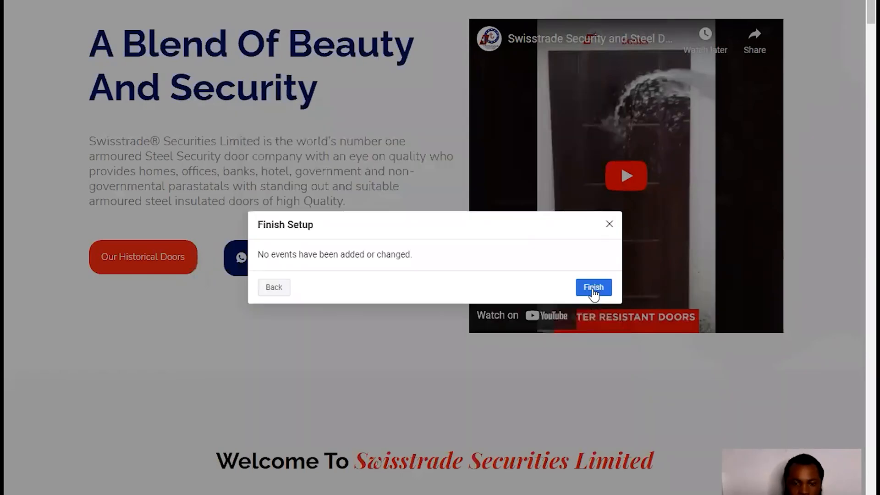
# - Finish setup and skip feedback, ticking 'Don't ask me again'
pyautogui.click(594, 288)
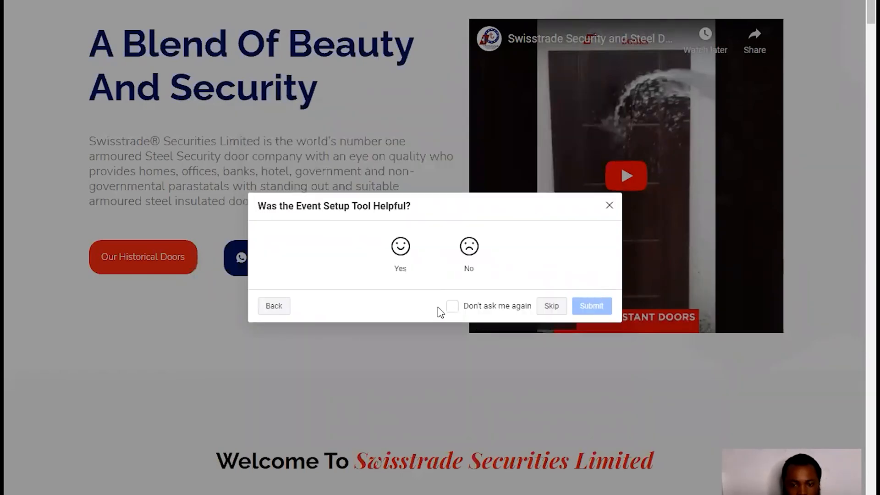
pyautogui.click(453, 307)
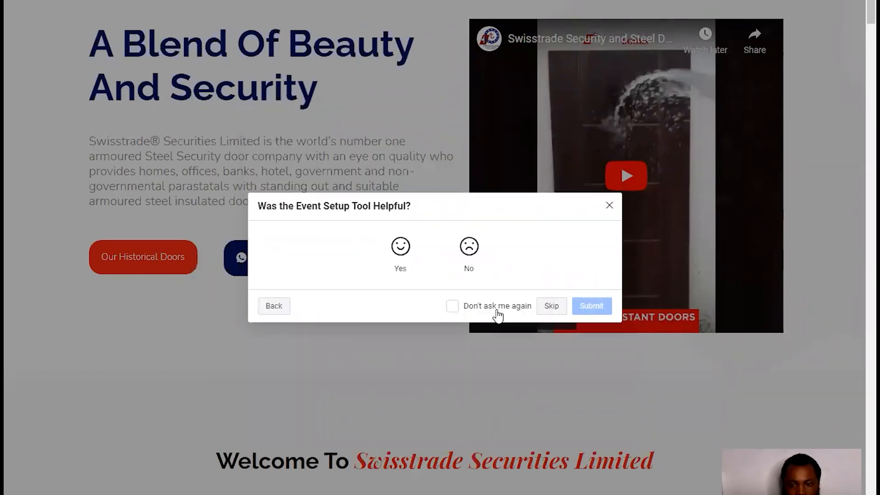
pyautogui.click(546, 309)
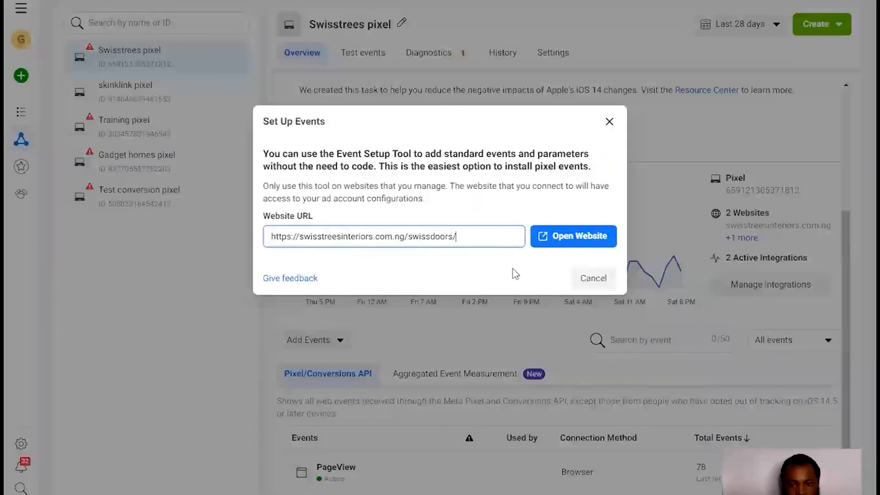
# - Close the Set Up Events dialog on the Swisstrees pixel overview
pyautogui.click(609, 122)
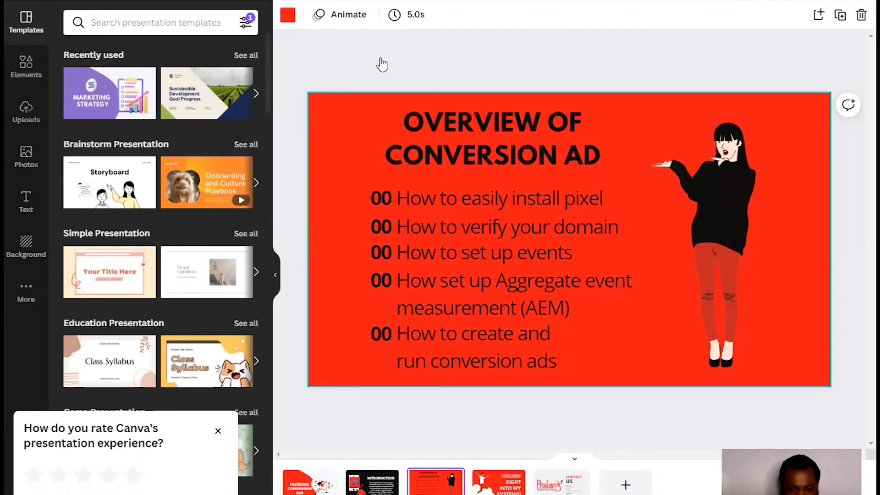
# - Switch back to the Events Manager tab with the Swisstrees pixel overview
pyautogui.hotkey('ctrl', 'Tab')
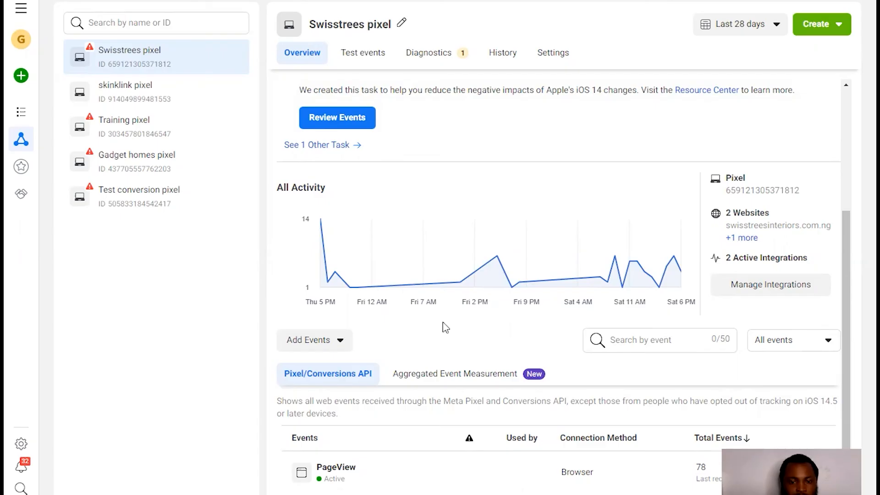
# - Open Aggregated Event Measurement and go to Configure Web Events
pyautogui.click(466, 379)
pyautogui.scroll(-3, 556, 387)
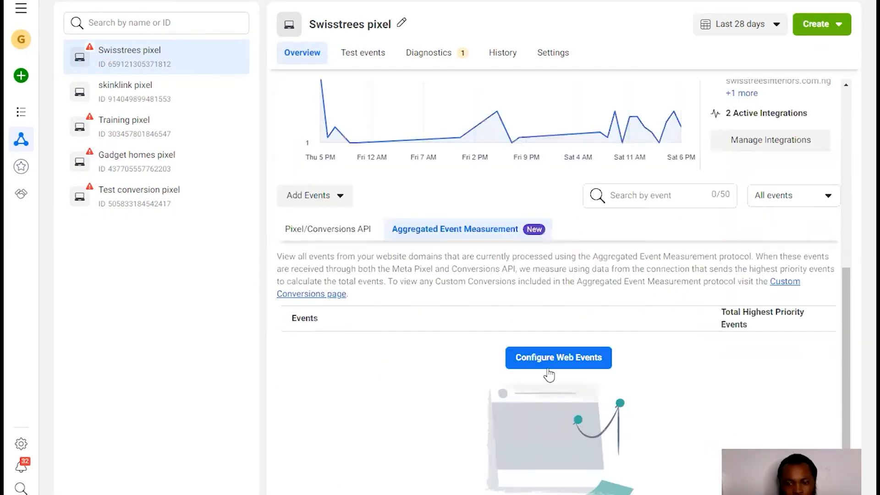
pyautogui.click(556, 358)
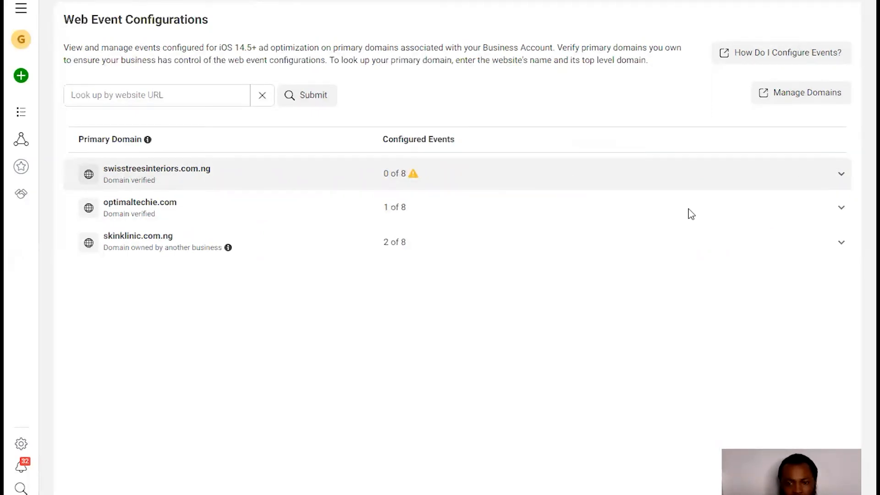
# - Edit swisstreesinteriors.com.ng's events, adding the Swisstrees pixel Purchase event
pyautogui.click(415, 255)
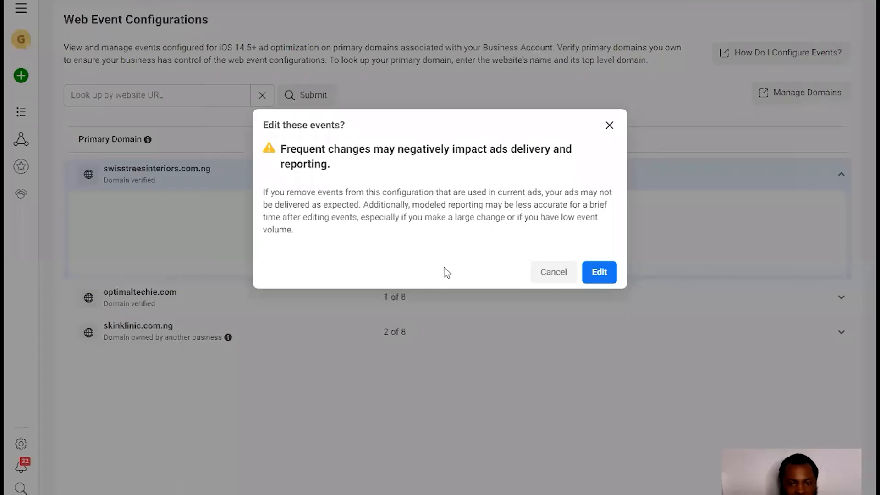
pyautogui.click(608, 275)
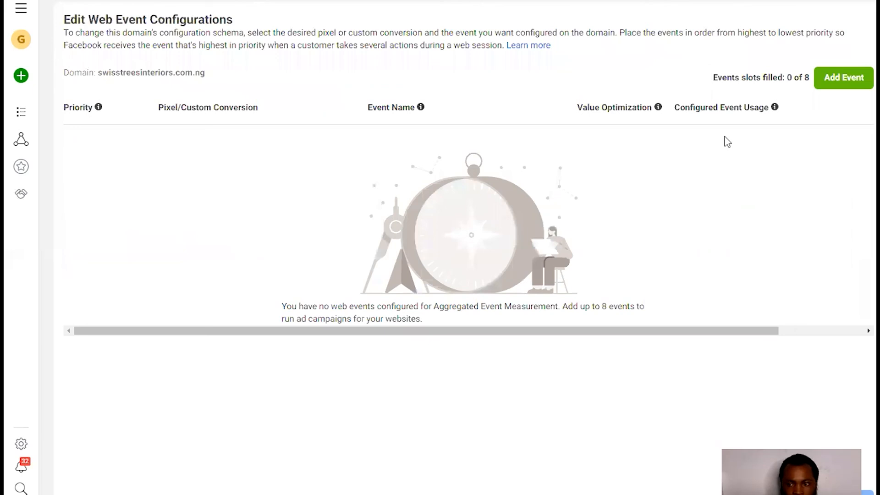
pyautogui.click(835, 78)
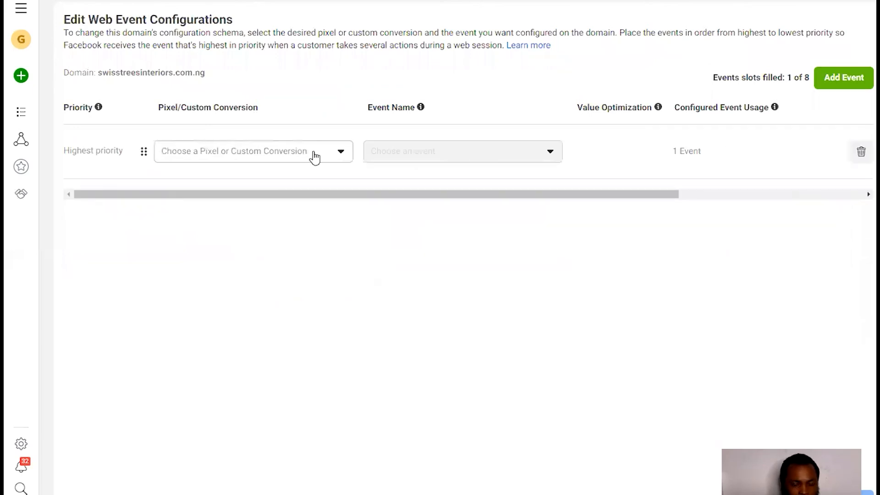
pyautogui.click(278, 155)
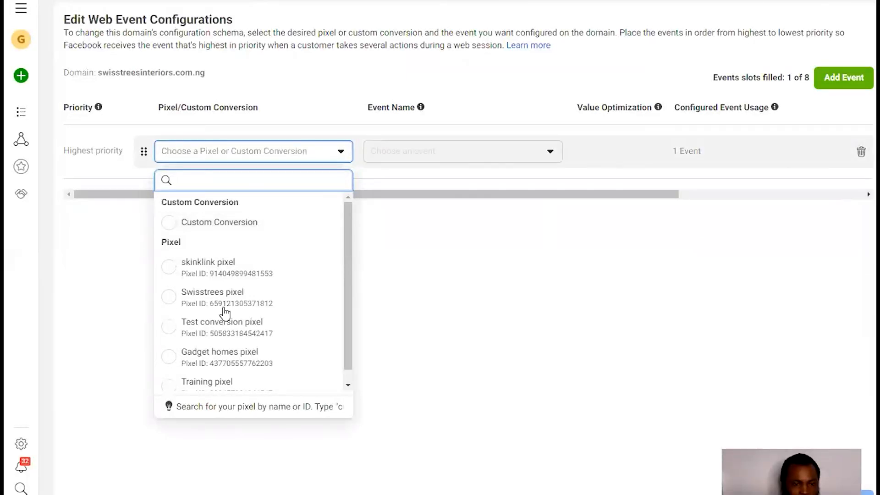
pyautogui.click(226, 303)
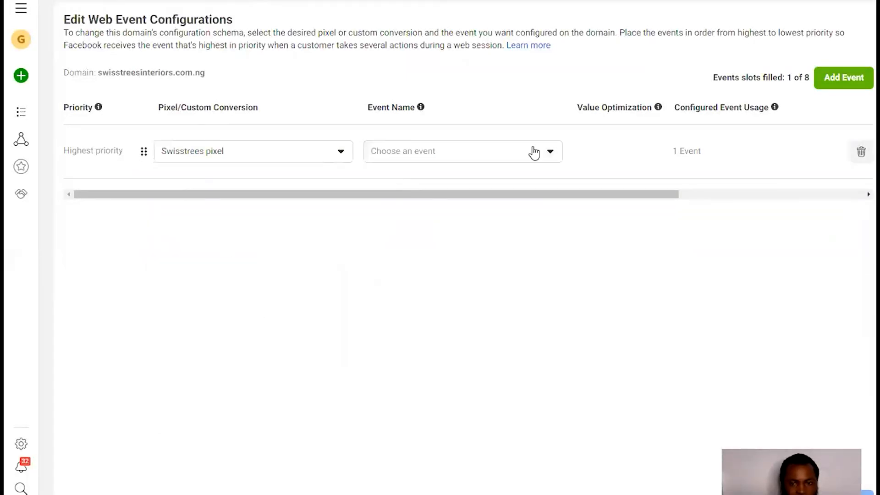
pyautogui.click(518, 156)
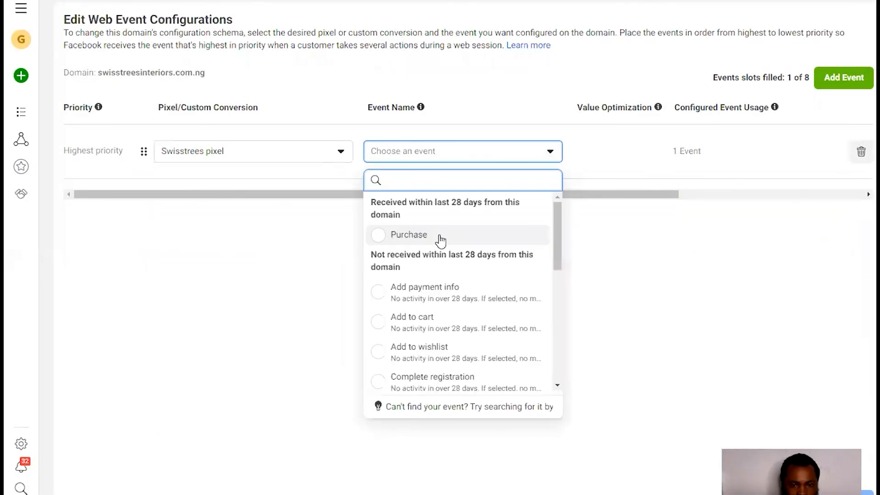
pyautogui.click(439, 236)
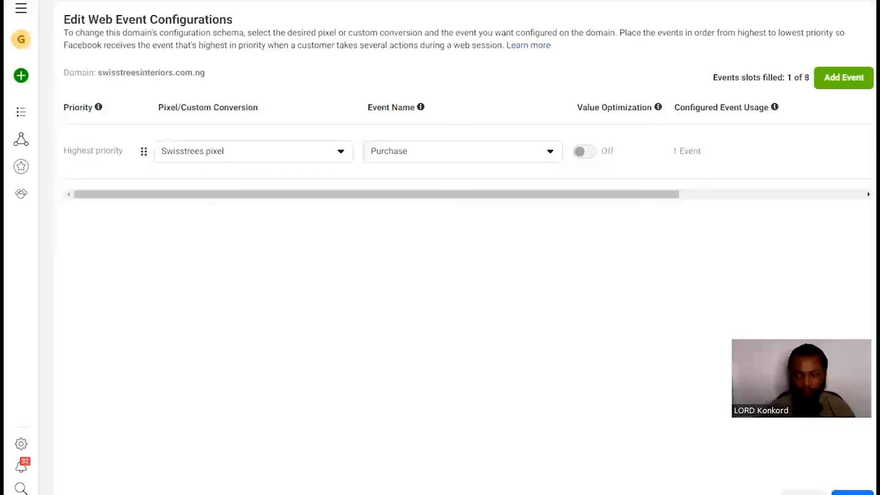
# - Submit, confirm and apply the change so Purchase is saved as highest priority
pyautogui.click(851, 492)
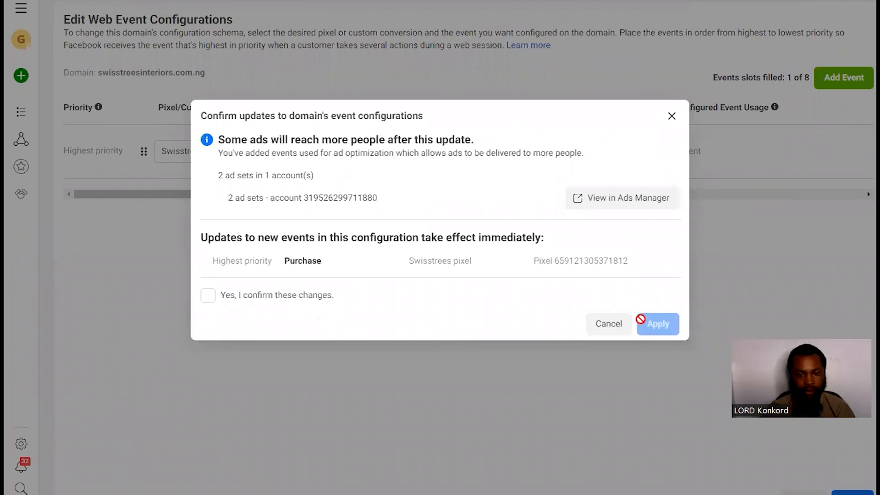
pyautogui.click(208, 296)
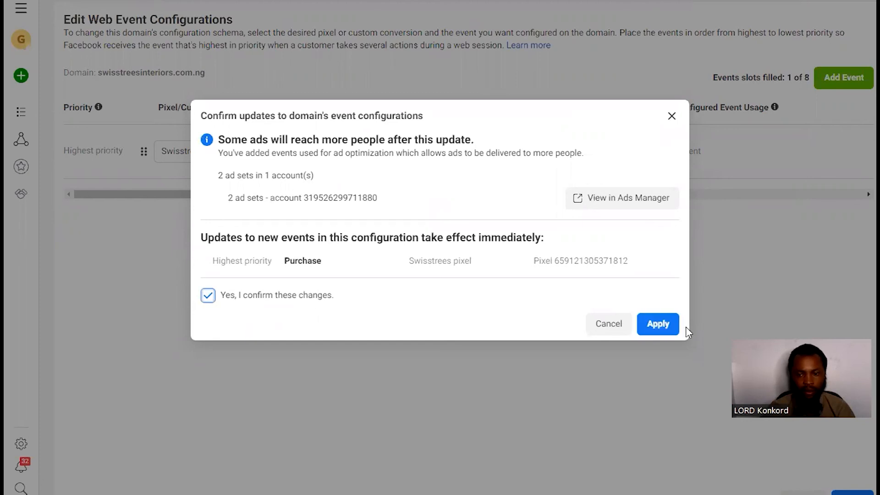
pyautogui.click(660, 325)
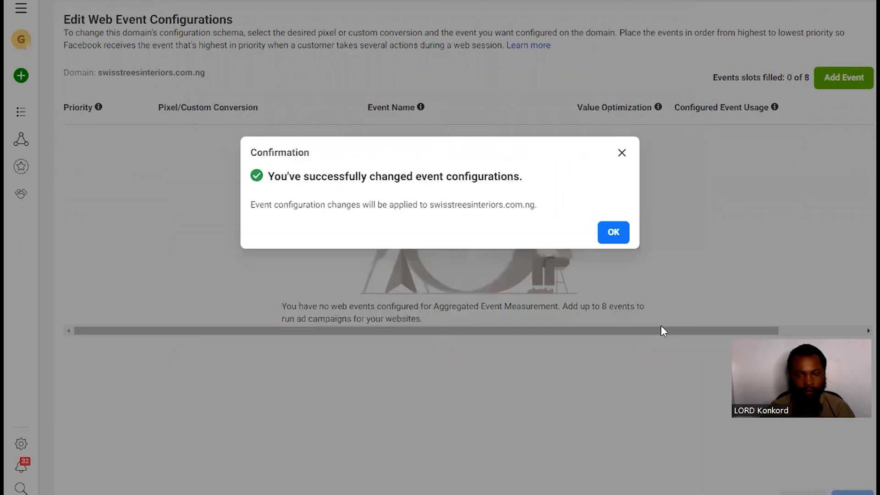
pyautogui.click(612, 236)
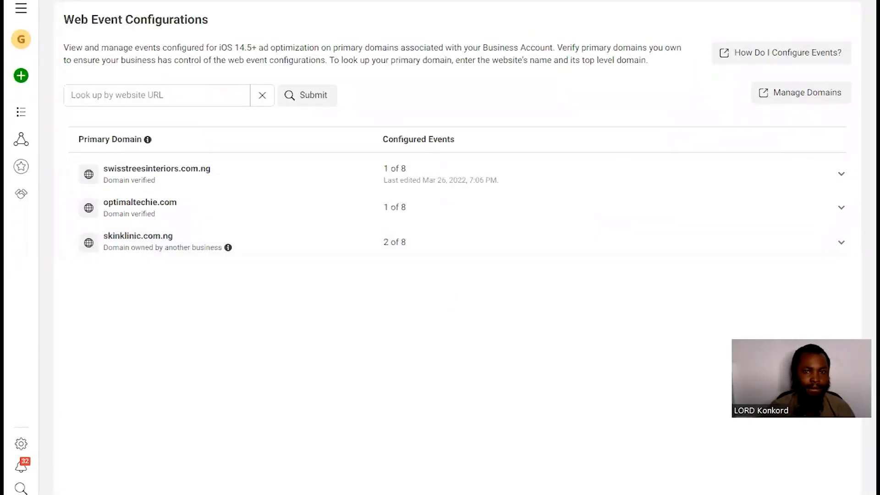
# - Switch to the Canva tab and show the closing Contact Us slide
pyautogui.hotkey('ctrl', 'Tab')
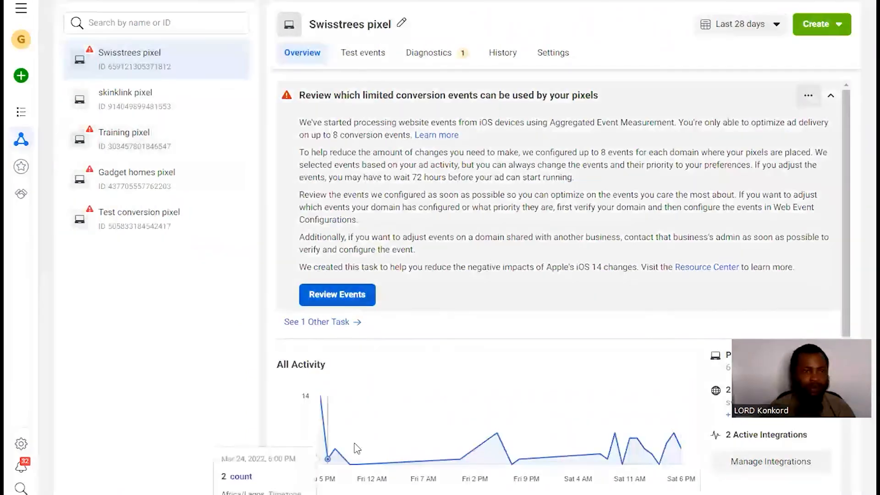
pyautogui.hotkey('ctrl', 'Tab')
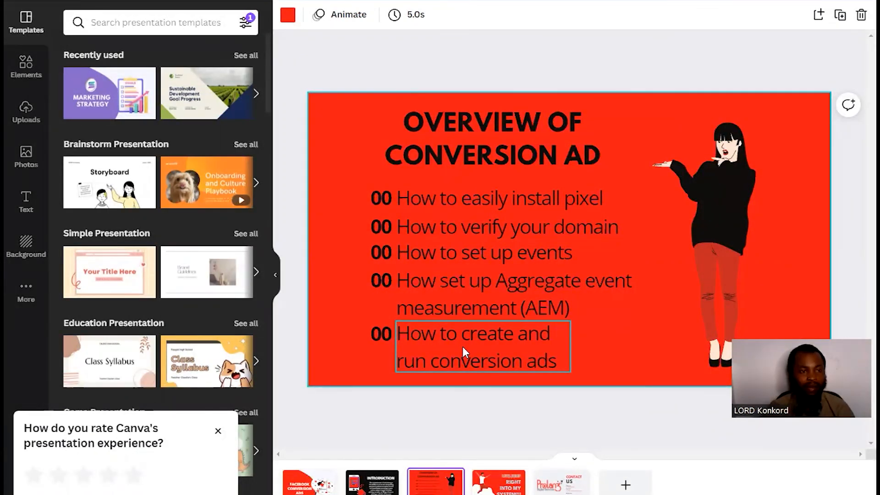
pyautogui.click(559, 484)
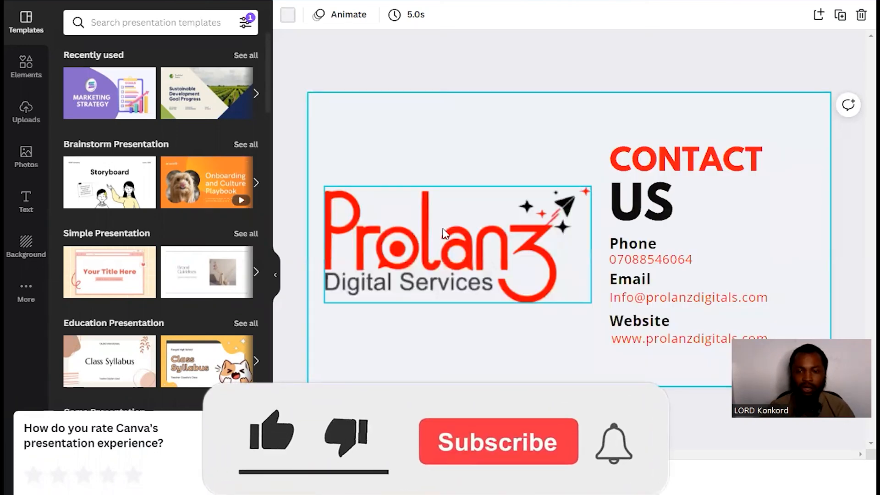